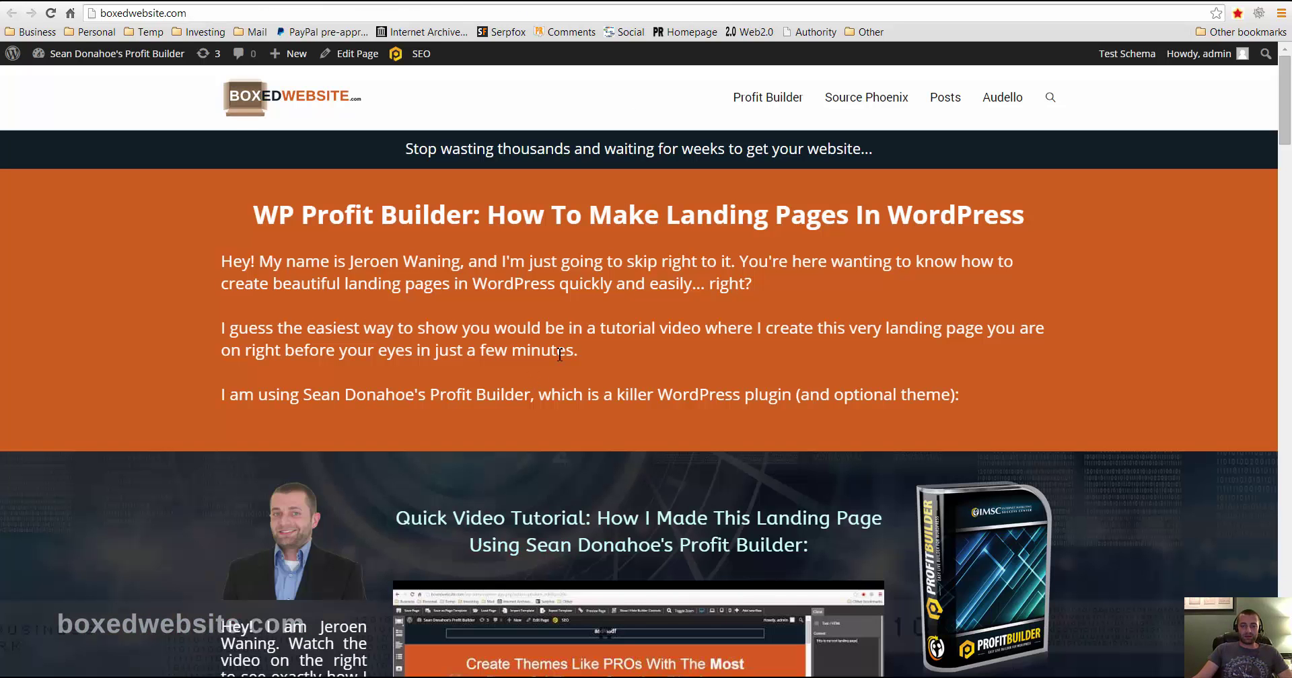
Step: Scroll up and down through the Profit Builder landing page to look it over
scroll(559, 355, "down", 3)
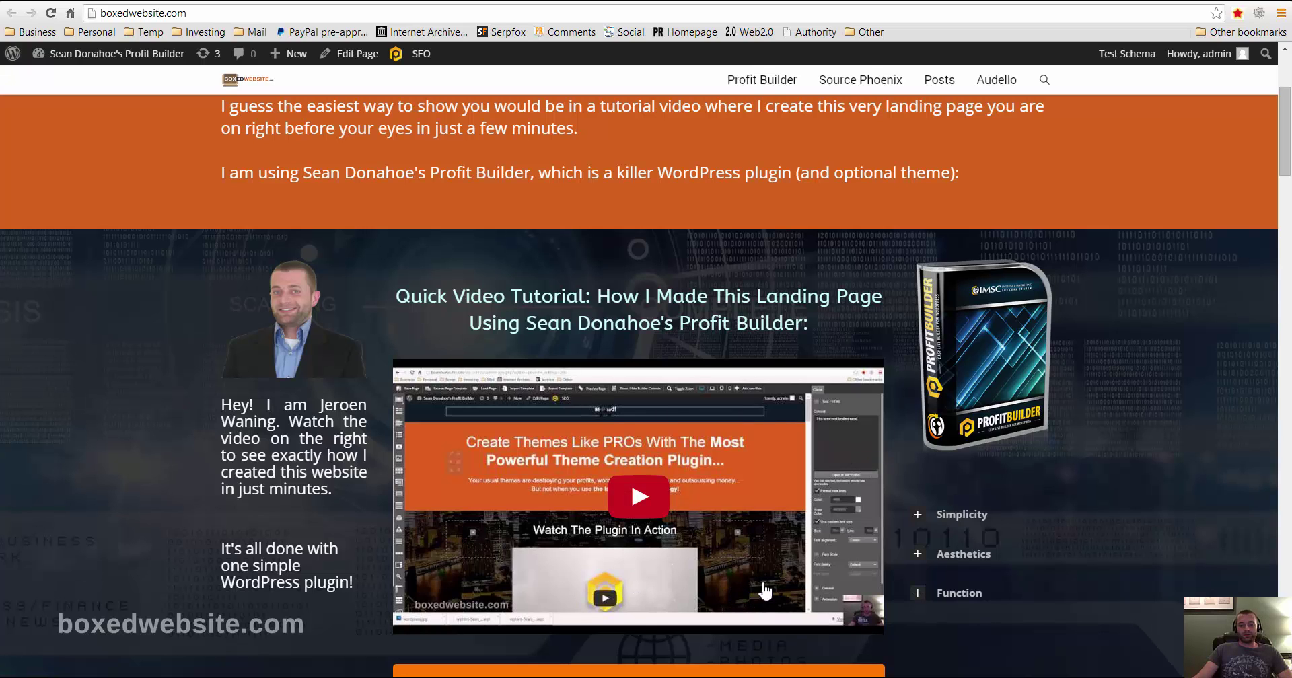
scroll(460, 372, "up", 2)
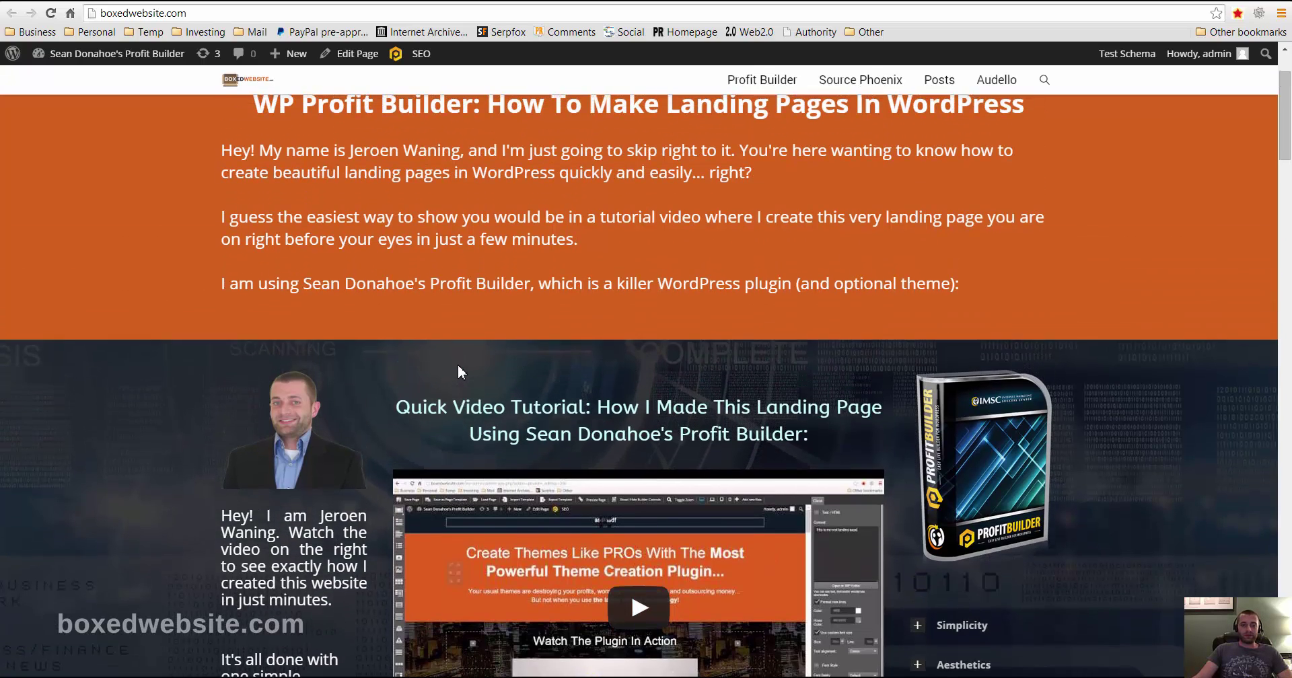
scroll(417, 417, "up", 2)
scroll(385, 478, "down", 5)
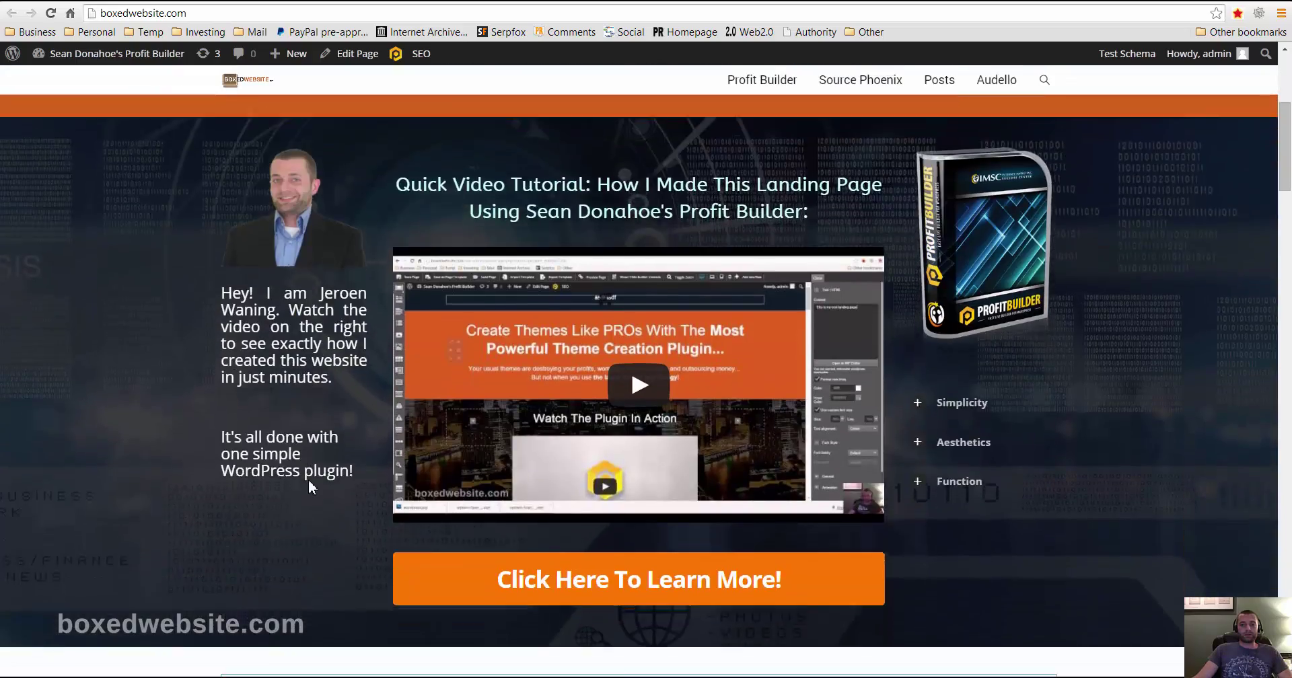
scroll(309, 486, "down", 20)
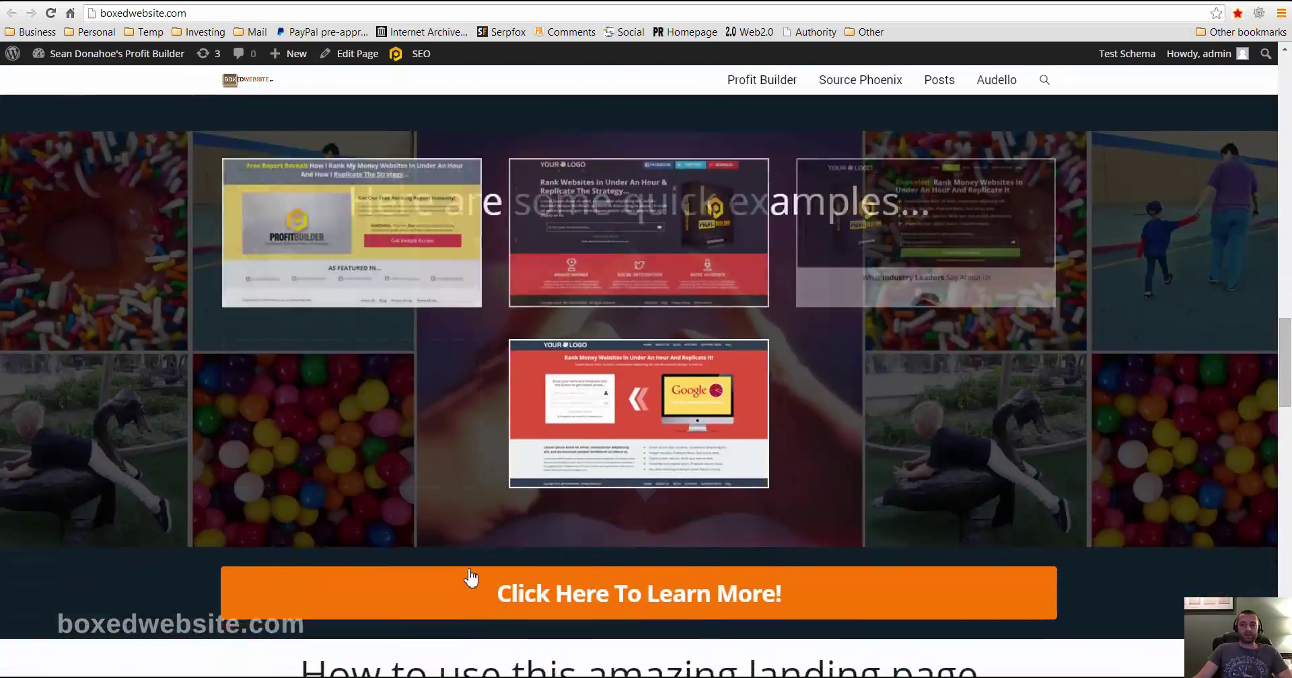
scroll(471, 578, "down", 20)
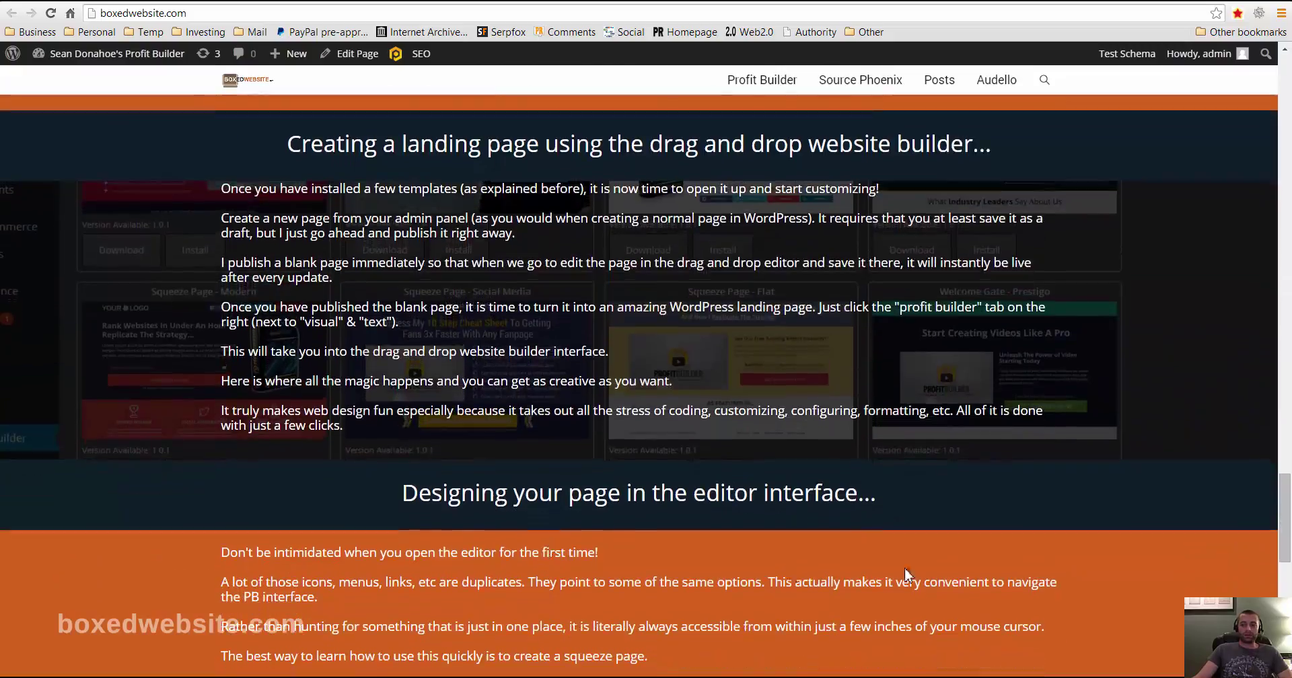
scroll(548, 411, "up", 20)
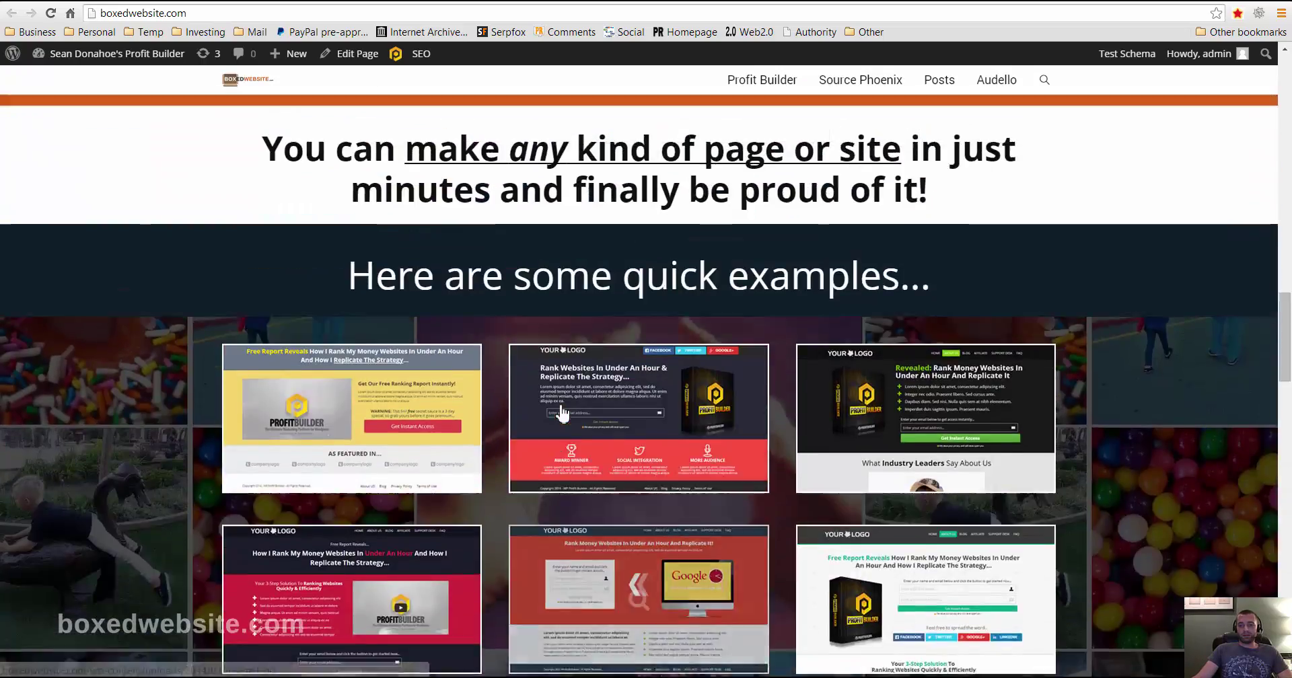
scroll(549, 411, "up", 10)
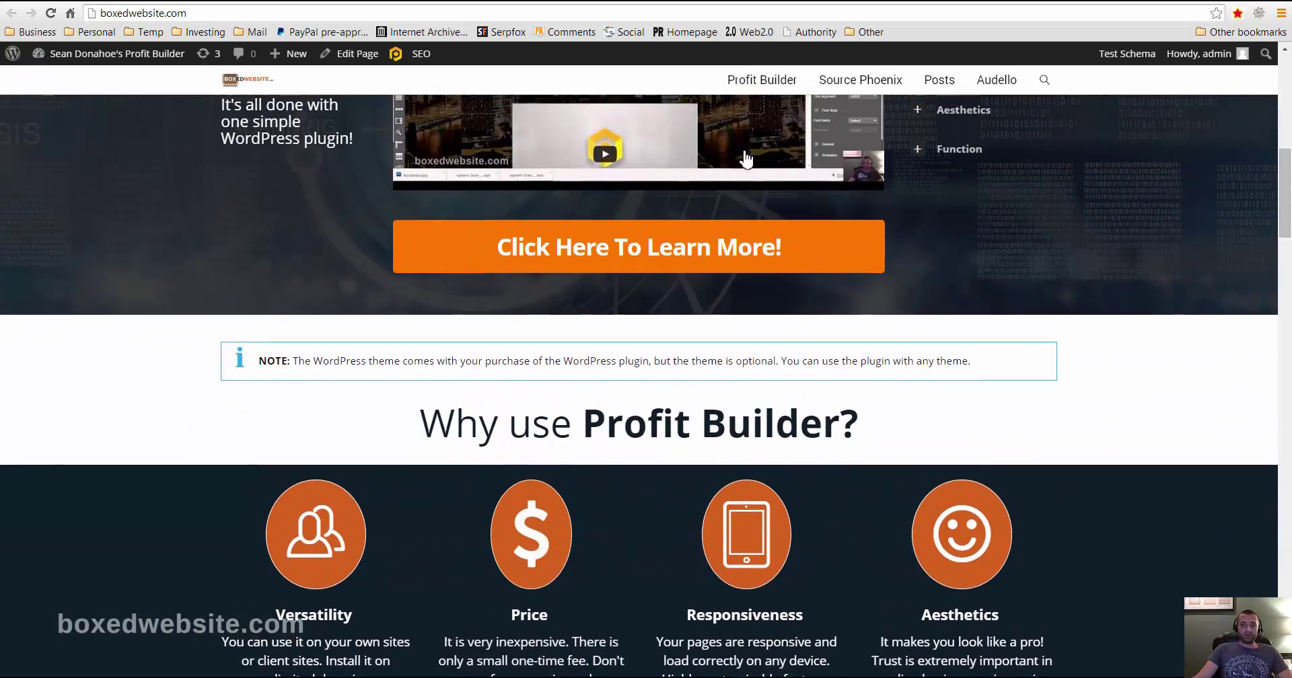
scroll(633, 268, "up", 6)
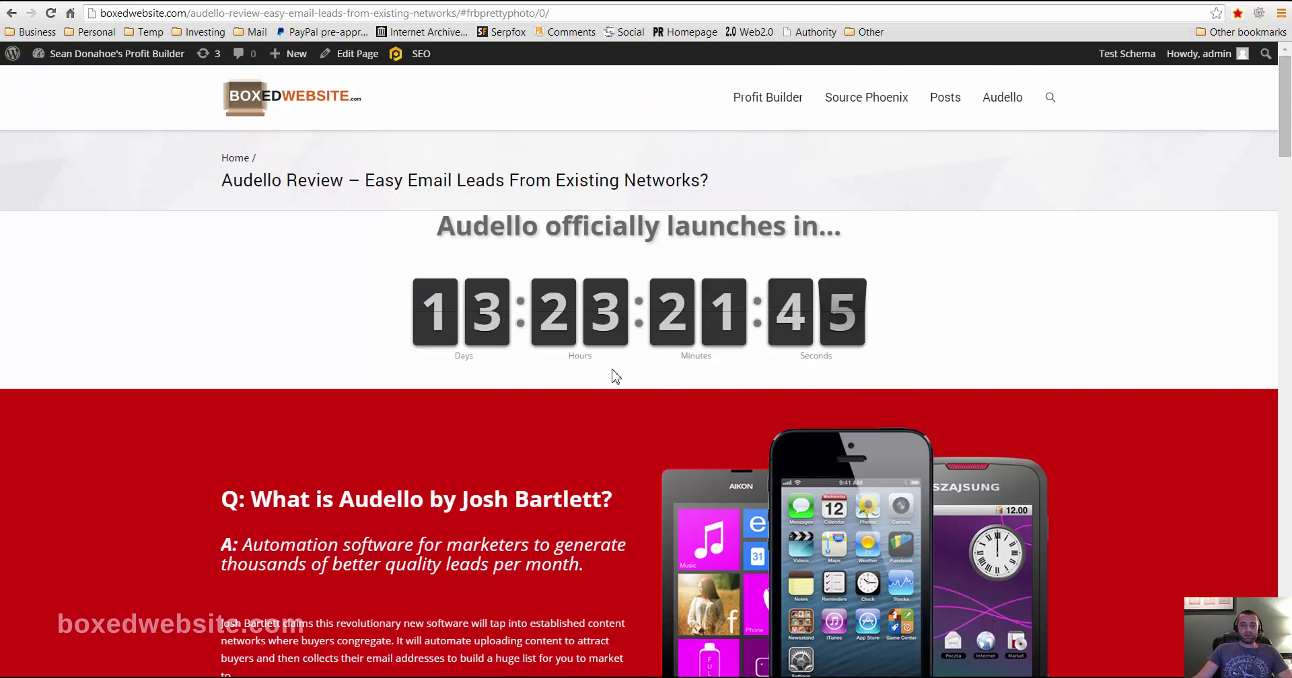
Step: Scroll through the live Audello review page's Q&A, Visit Official Site button and video sections
scroll(325, 446, "down", 11)
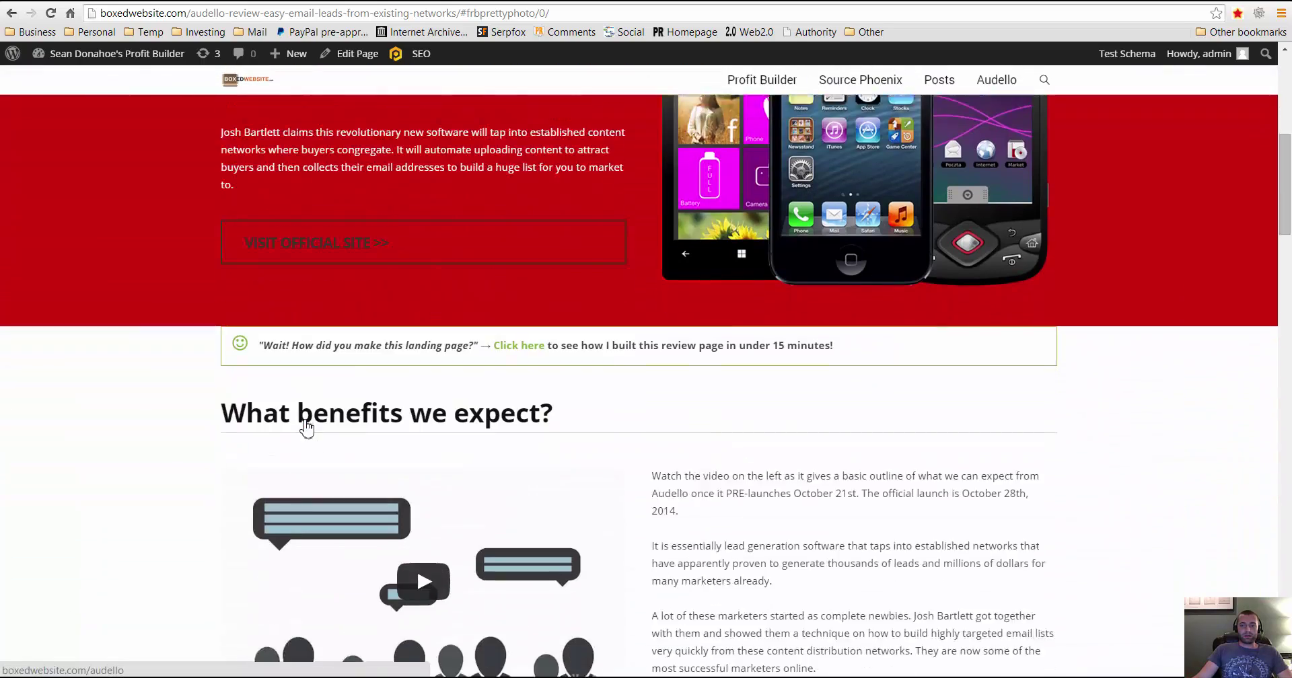
scroll(306, 426, "down", 11)
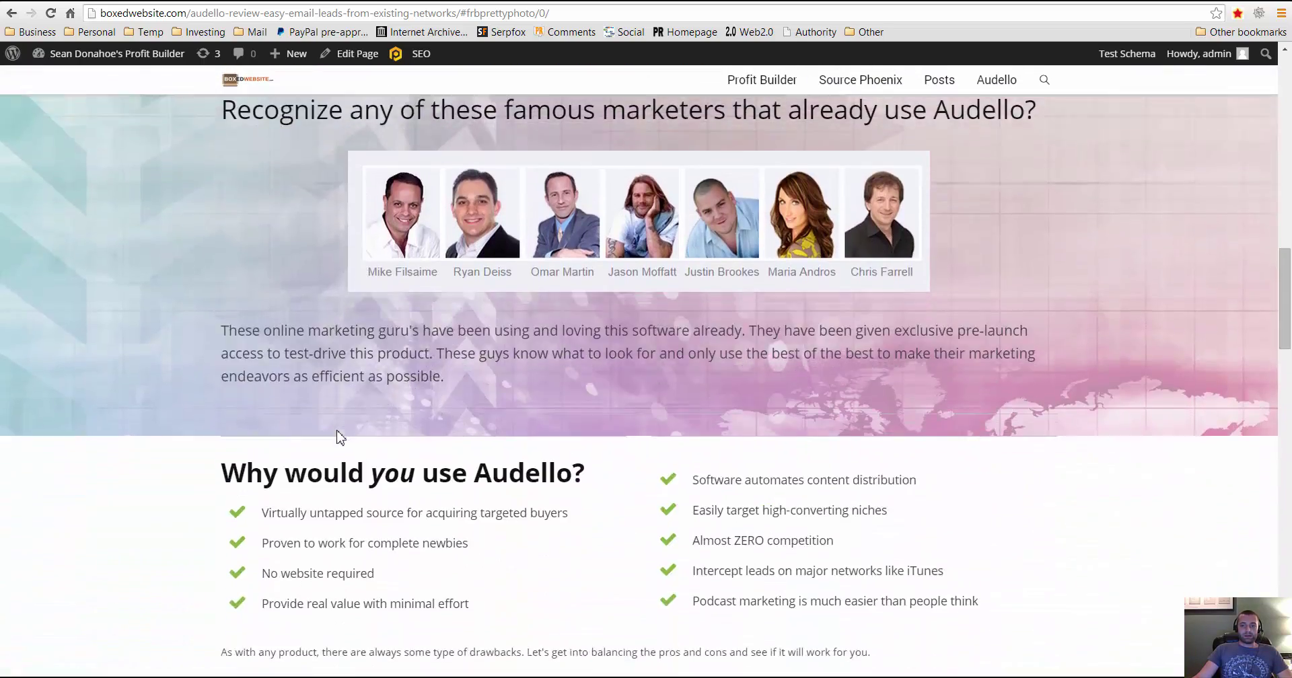
scroll(376, 428, "up", 15)
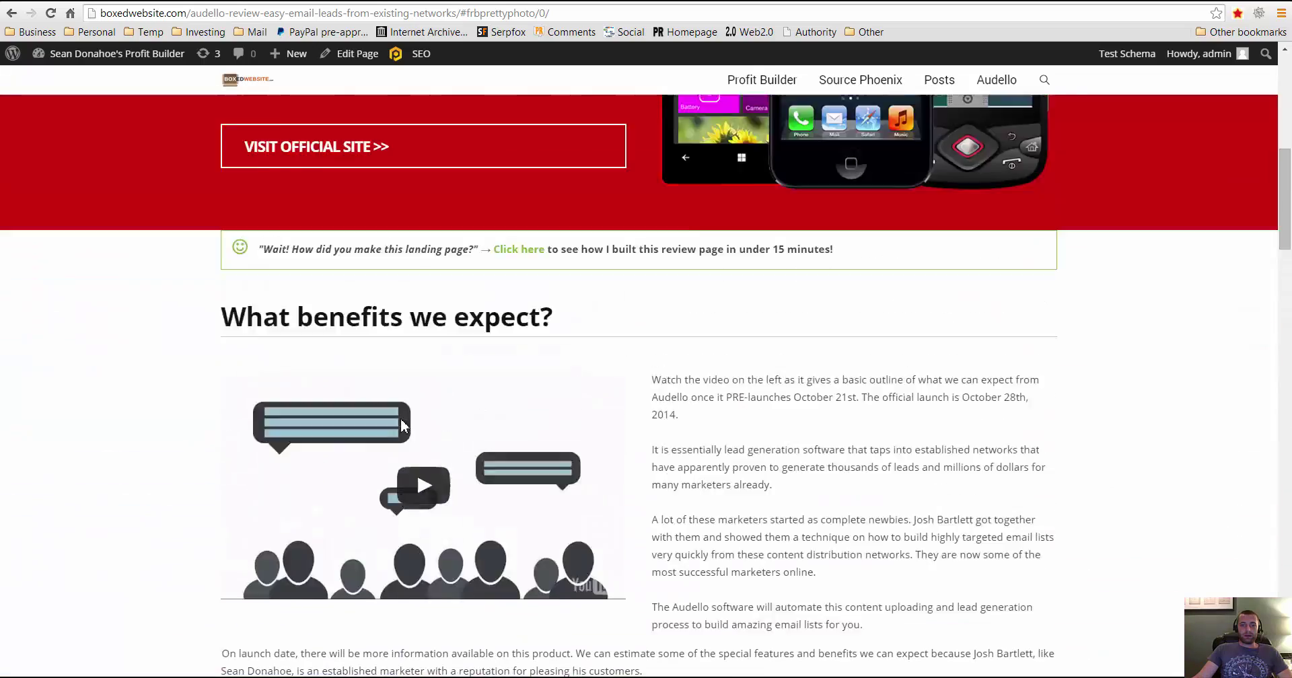
scroll(404, 428, "up", 3)
scroll(401, 451, "down", 6)
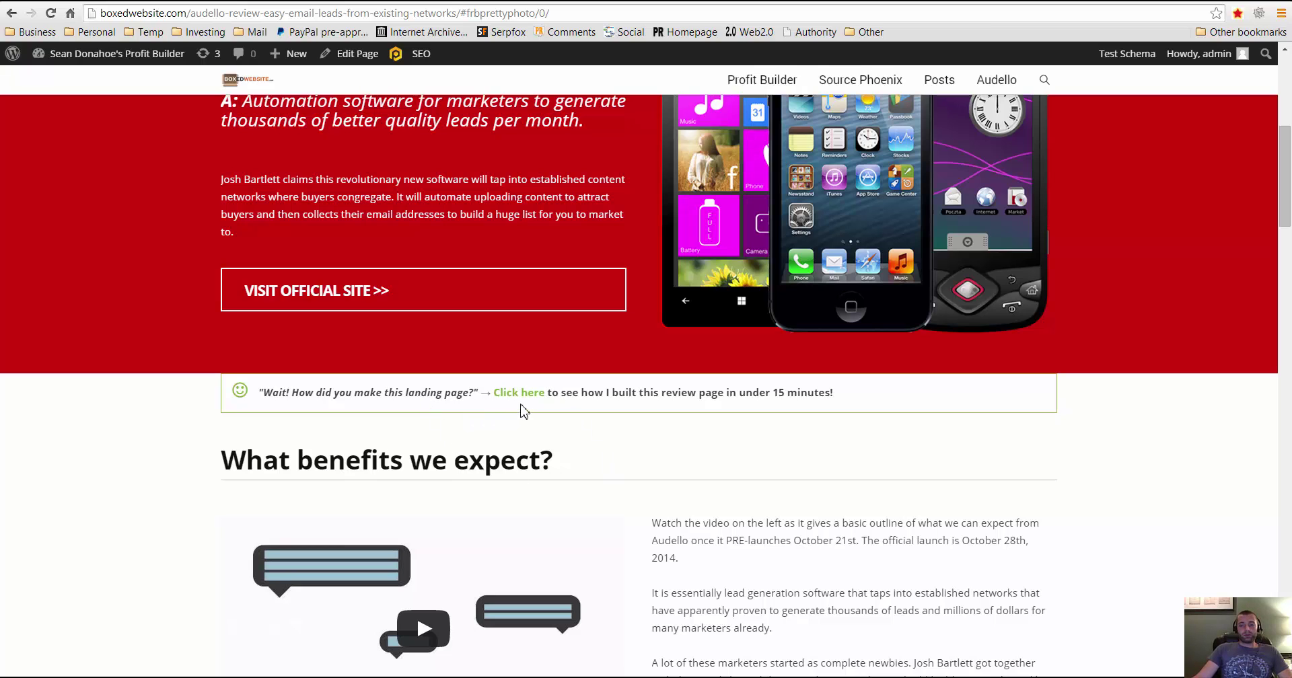
scroll(469, 389, "down", 14)
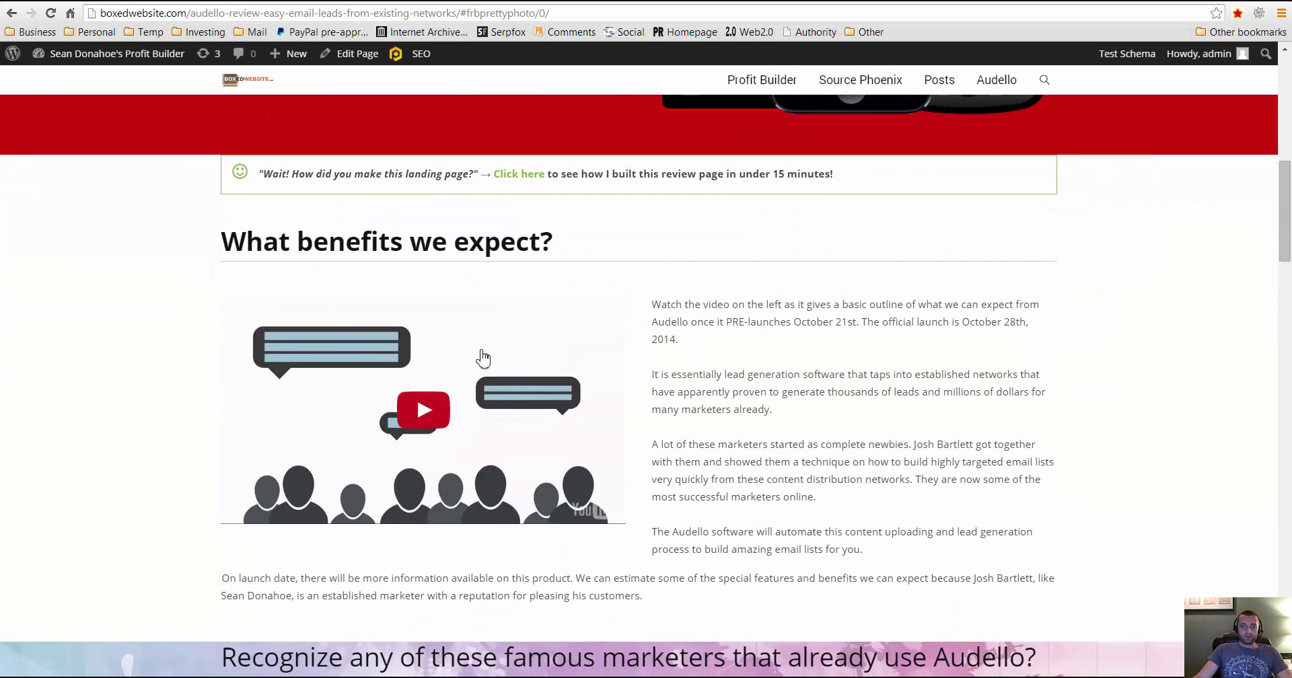
scroll(462, 392, "down", 10)
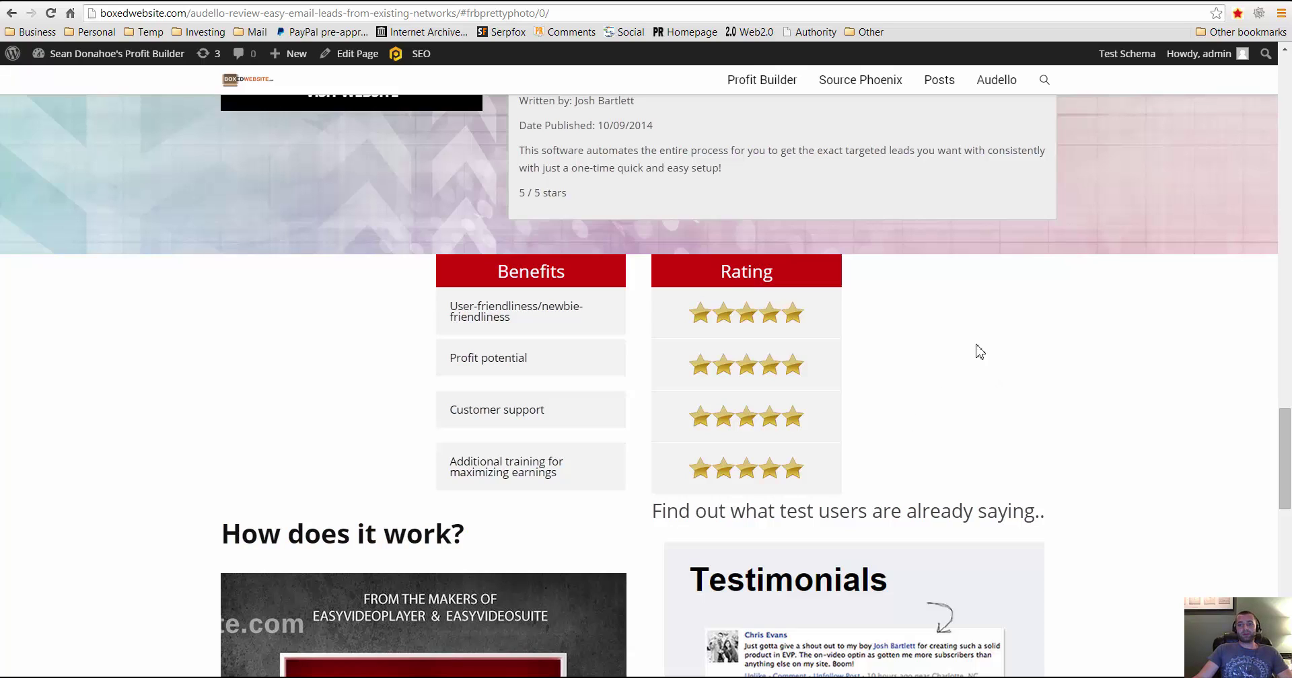
scroll(990, 377, "up", 15)
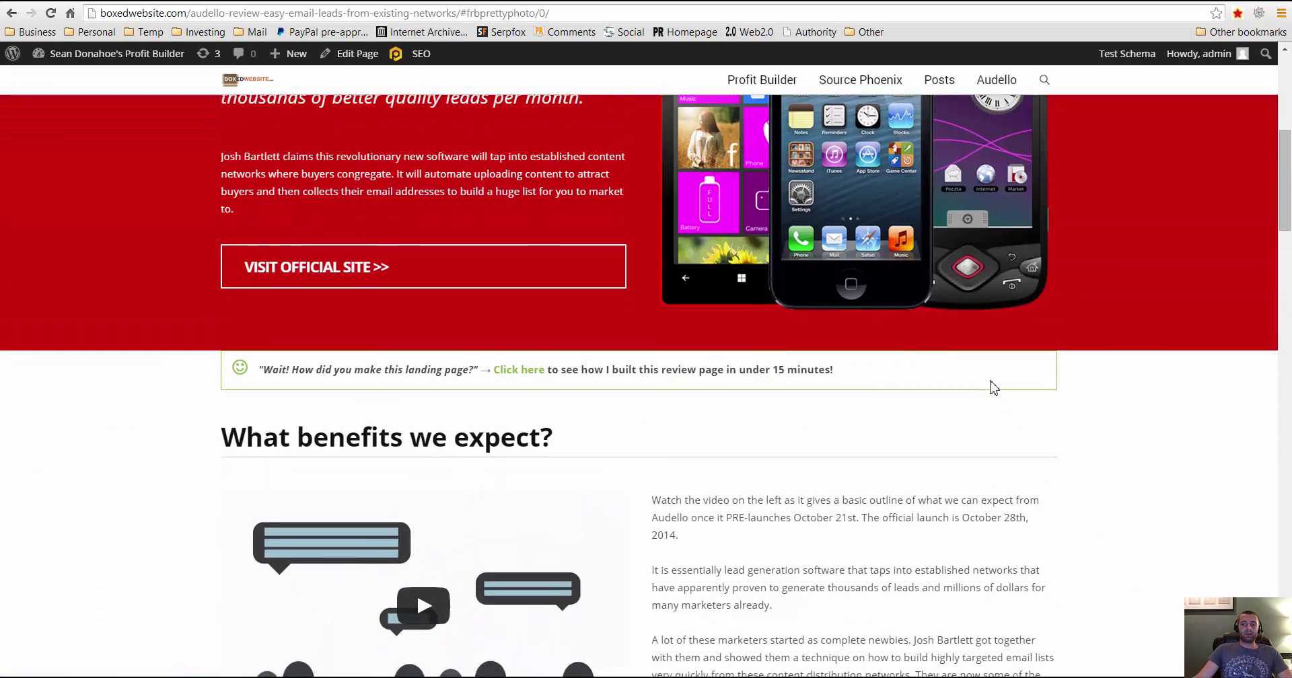
scroll(946, 379, "up", 4)
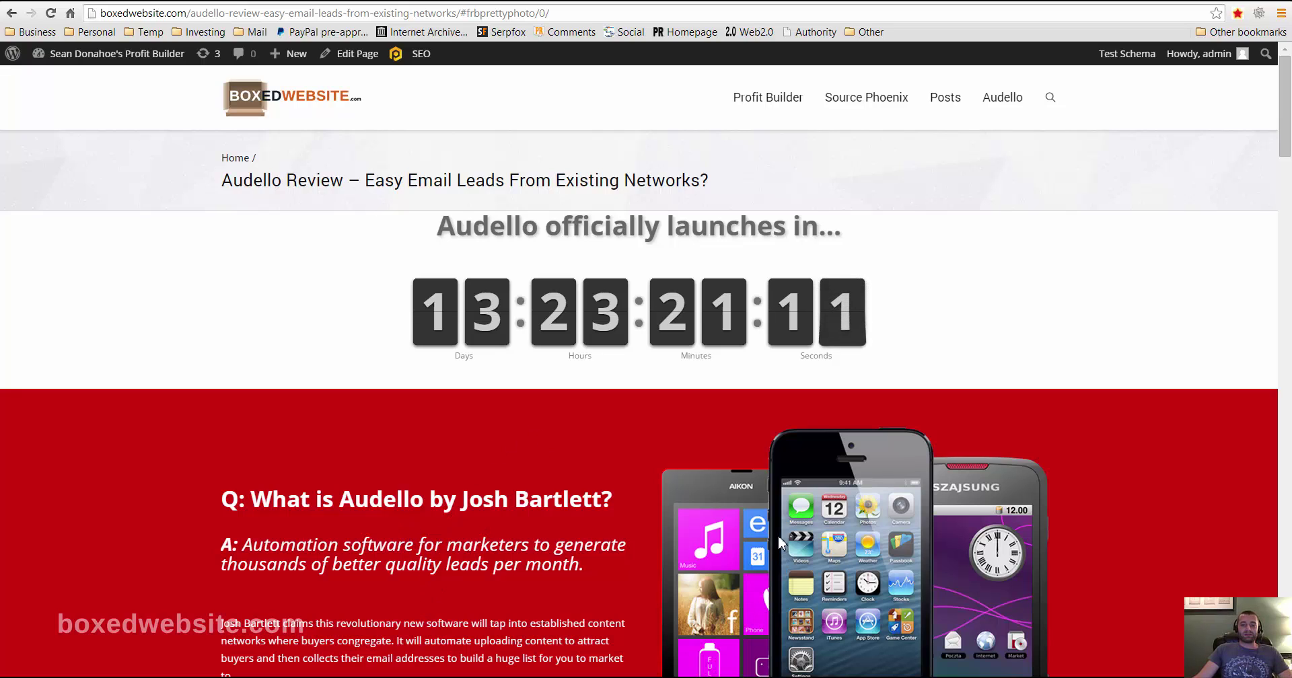
scroll(626, 532, "down", 6)
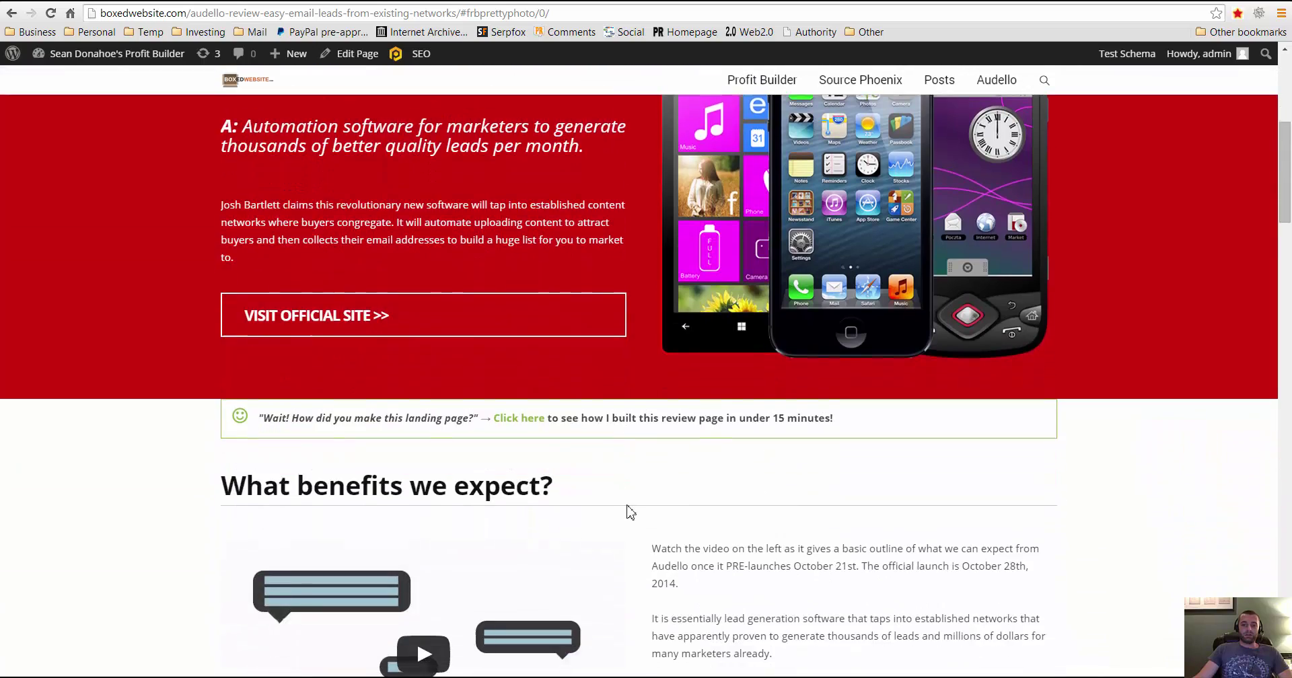
scroll(640, 515, "up", 8)
scroll(605, 532, "down", 7)
scroll(592, 531, "down", 6)
scroll(599, 519, "up", 5)
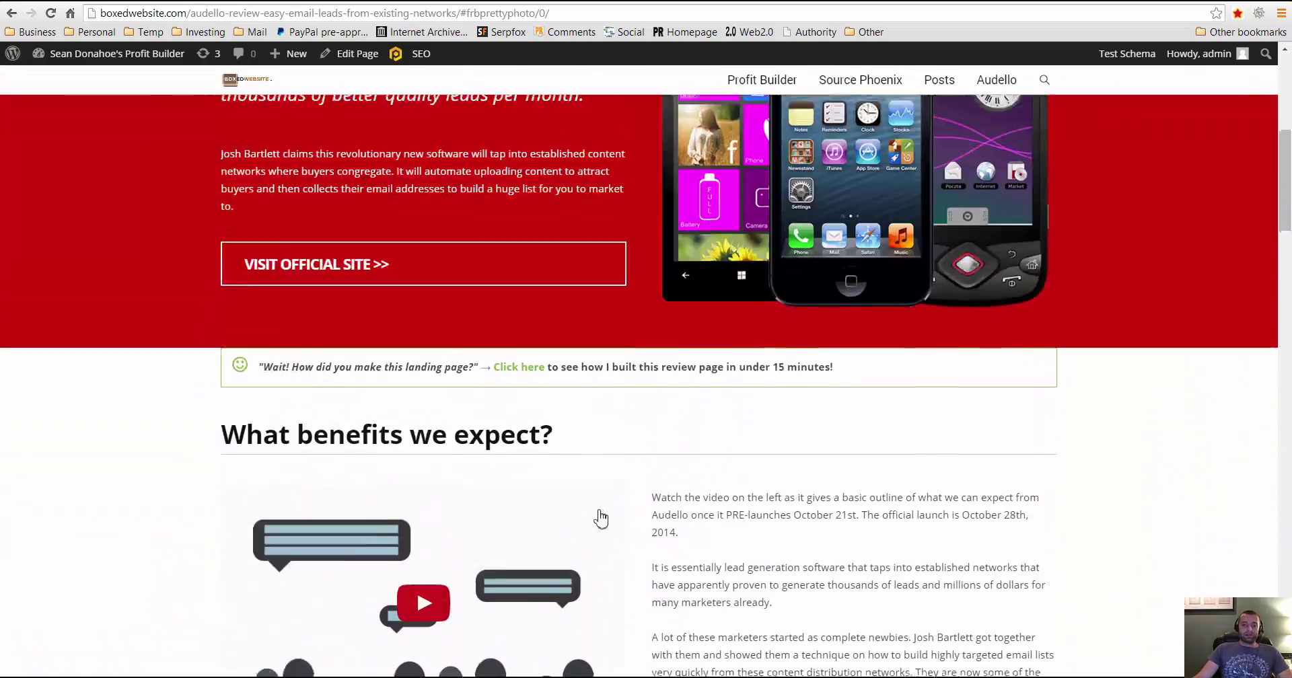
scroll(599, 513, "up", 7)
scroll(553, 525, "down", 8)
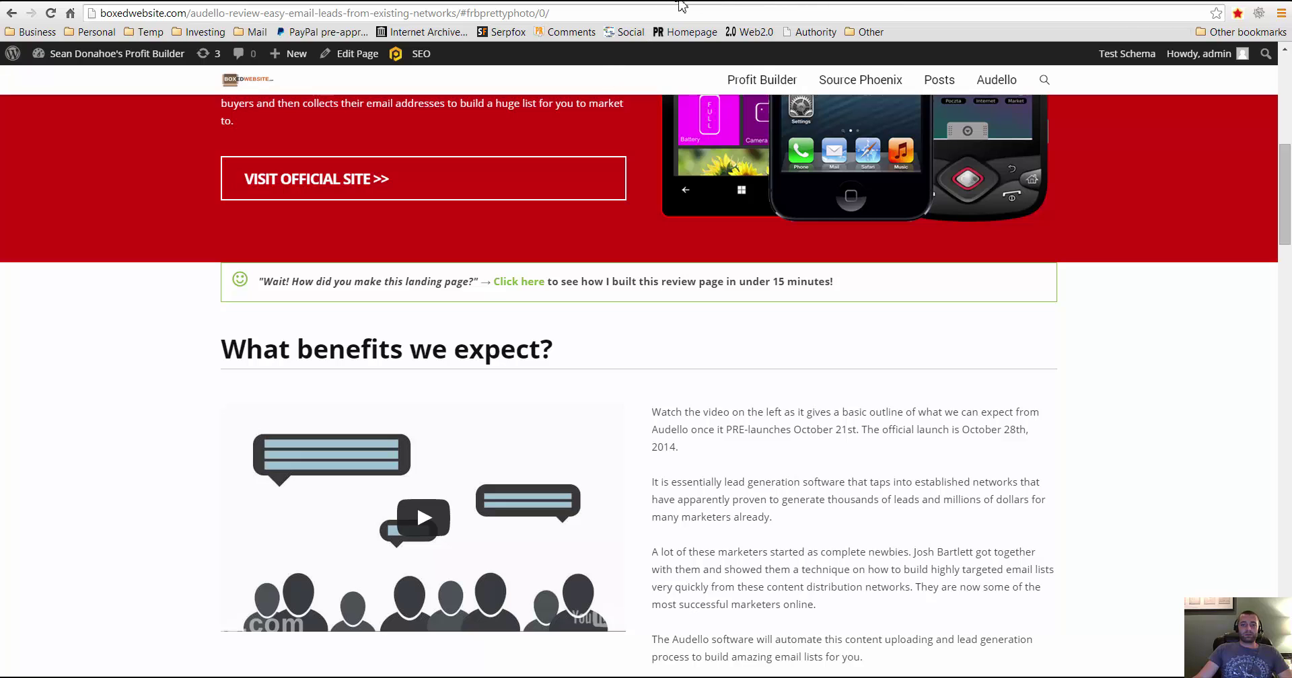
left_click(556, 4)
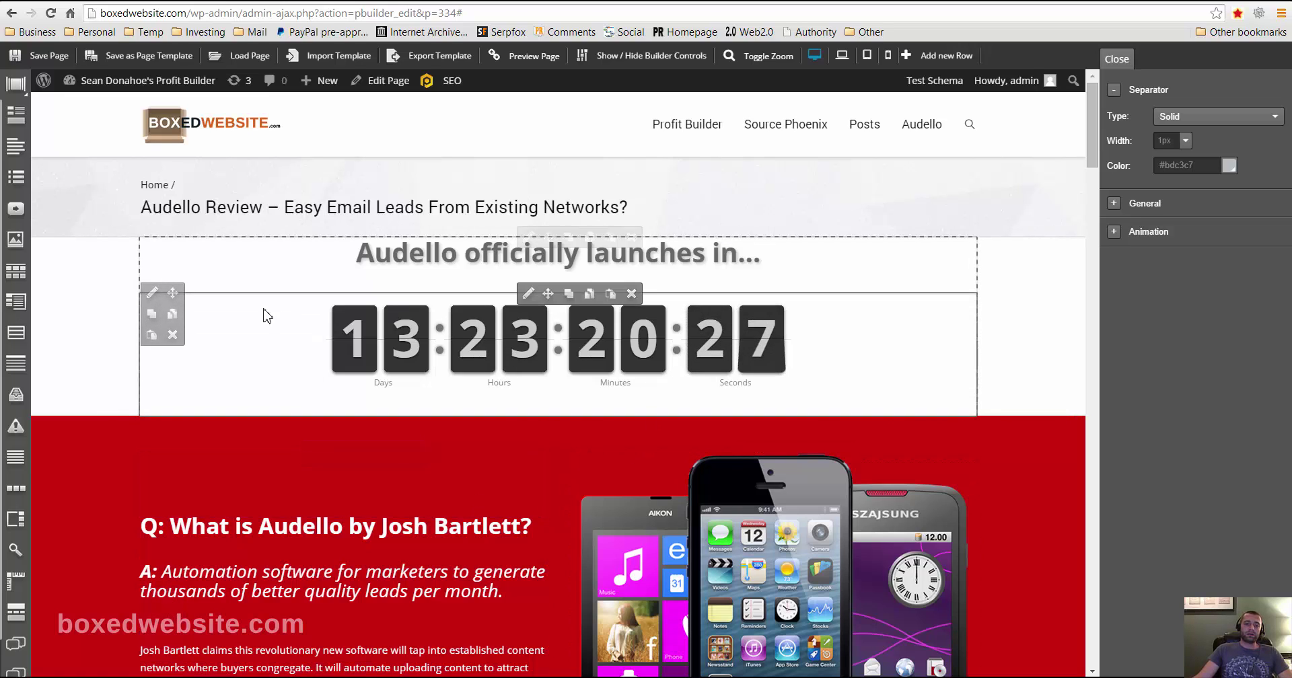
Step: Add a one-column row below the launch countdown and insert an Advanced Countdown Timer
left_click(152, 292)
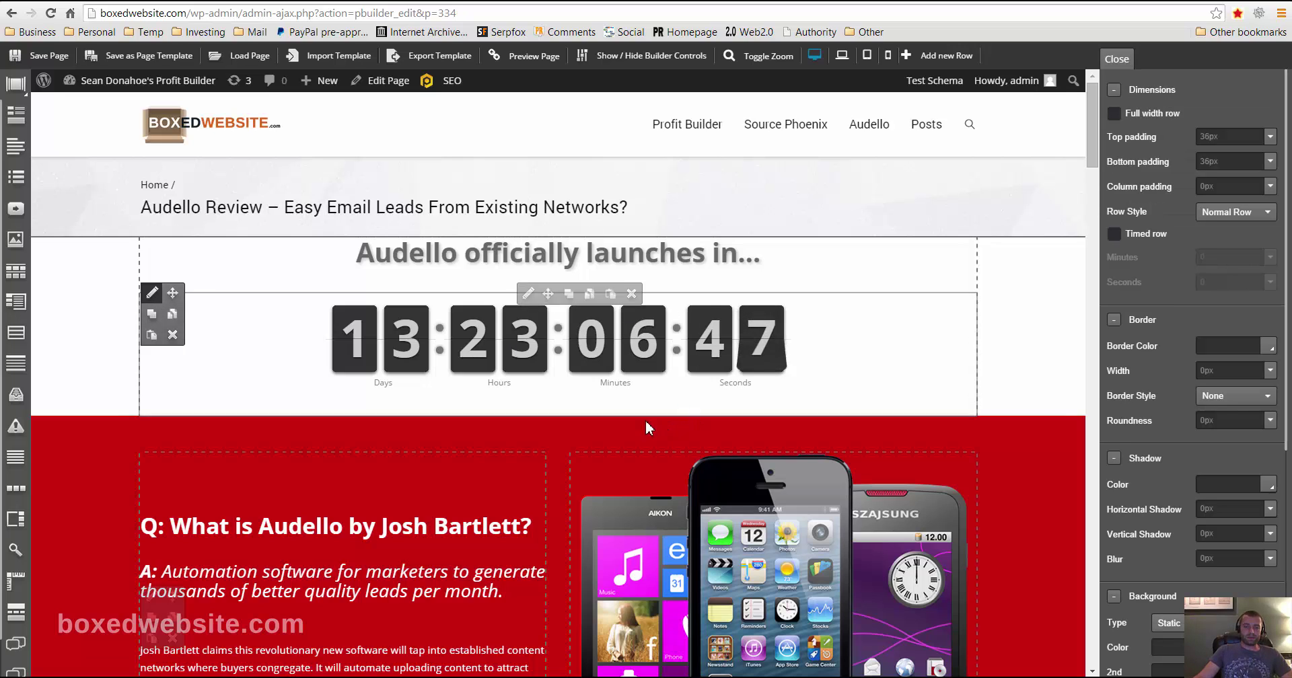
left_click(927, 58)
left_click(445, 319)
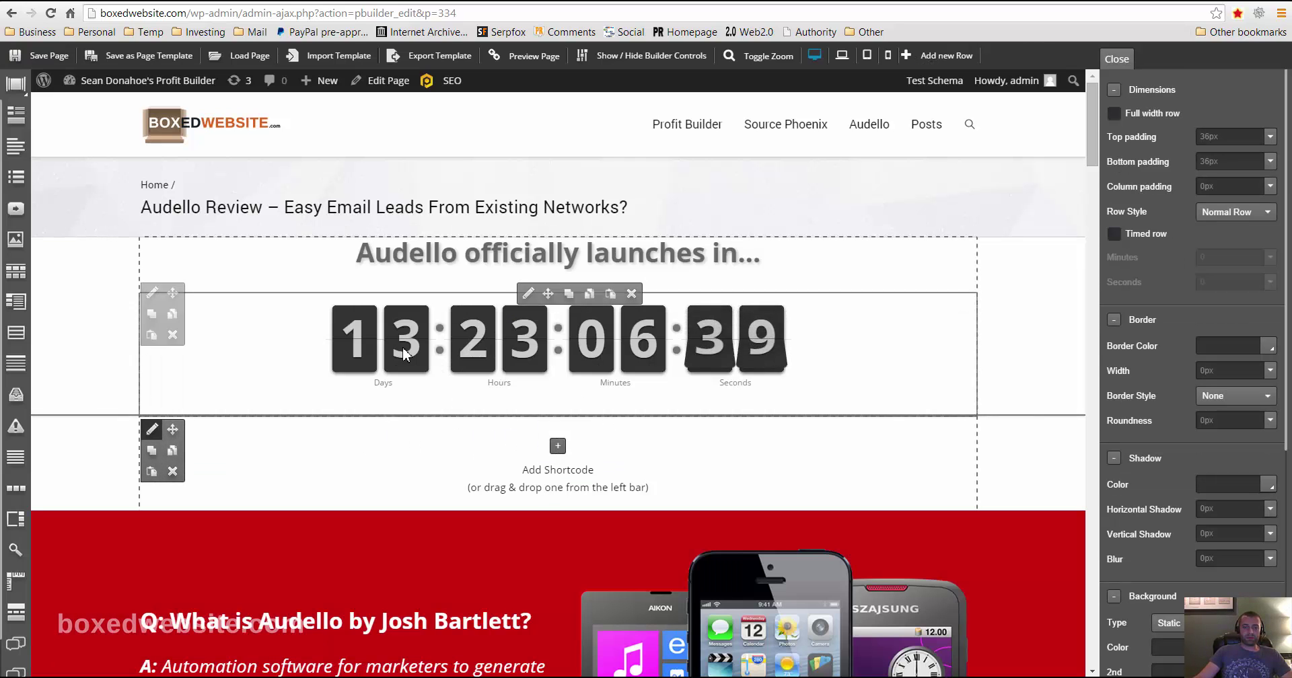
left_click(558, 447)
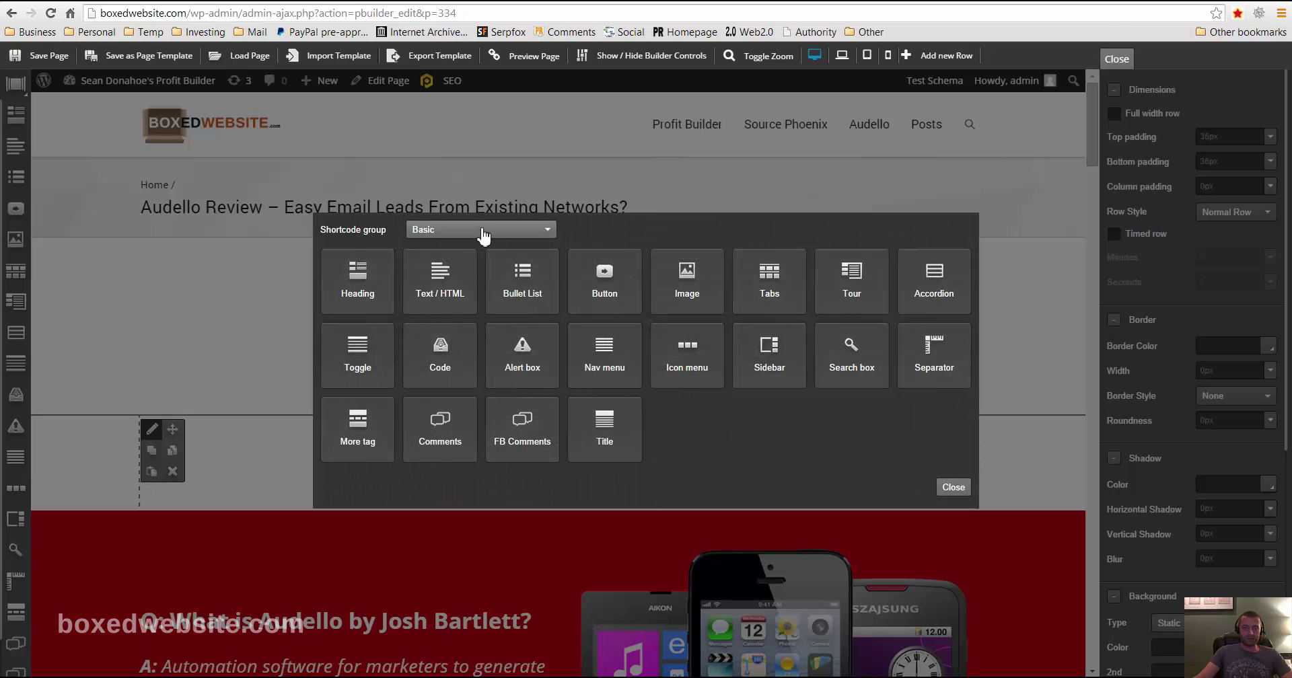
left_click(483, 232)
left_click(436, 320)
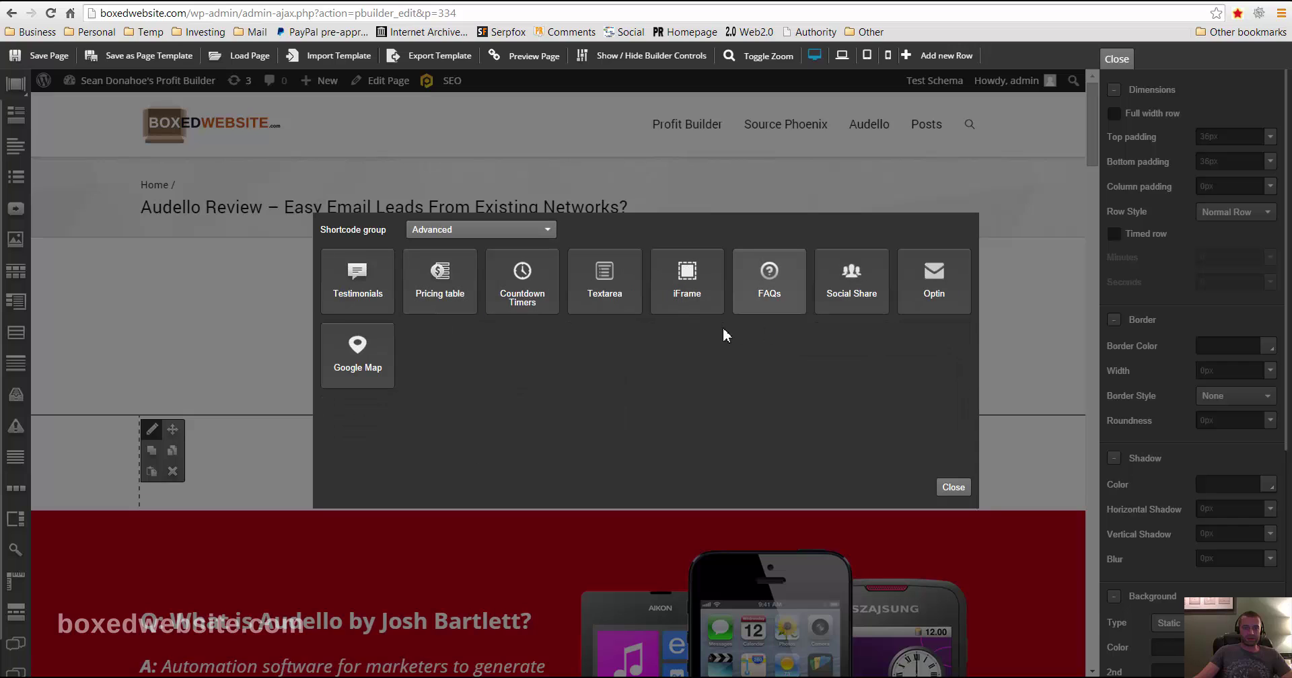
left_click(527, 304)
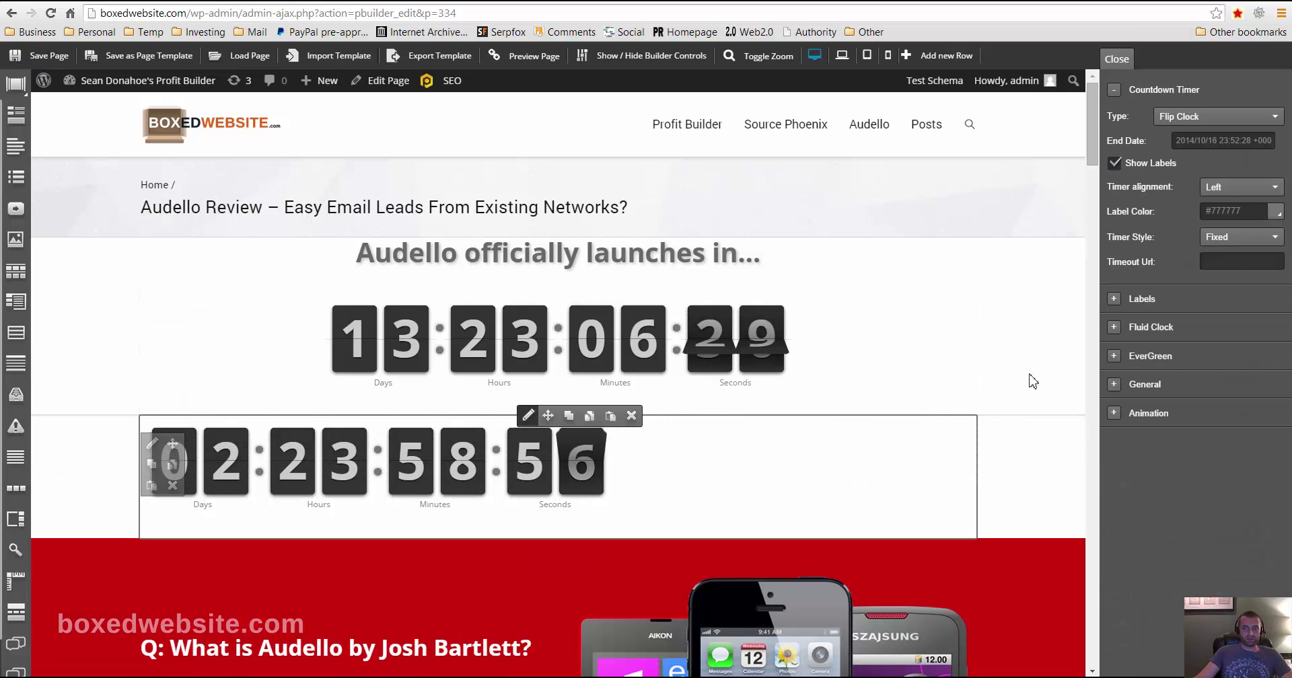
Step: Centre the new countdown timer and change its type to Fluid Clock
left_click(1222, 187)
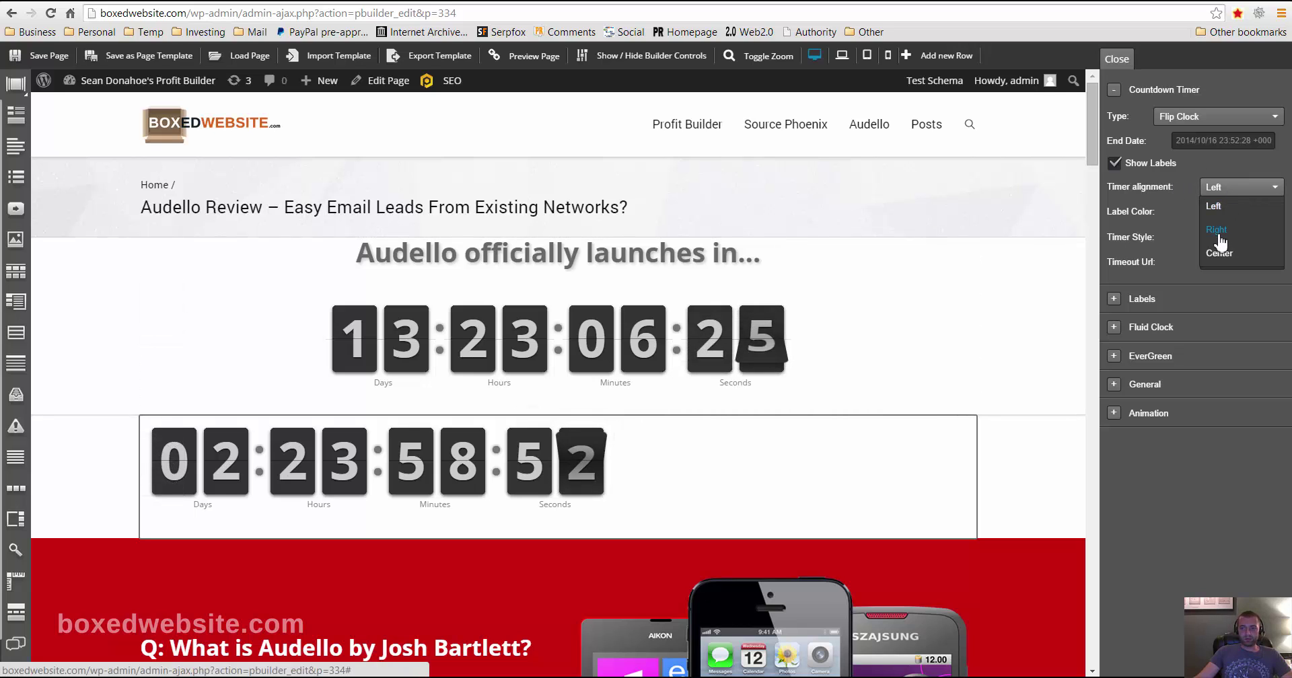
left_click(1218, 231)
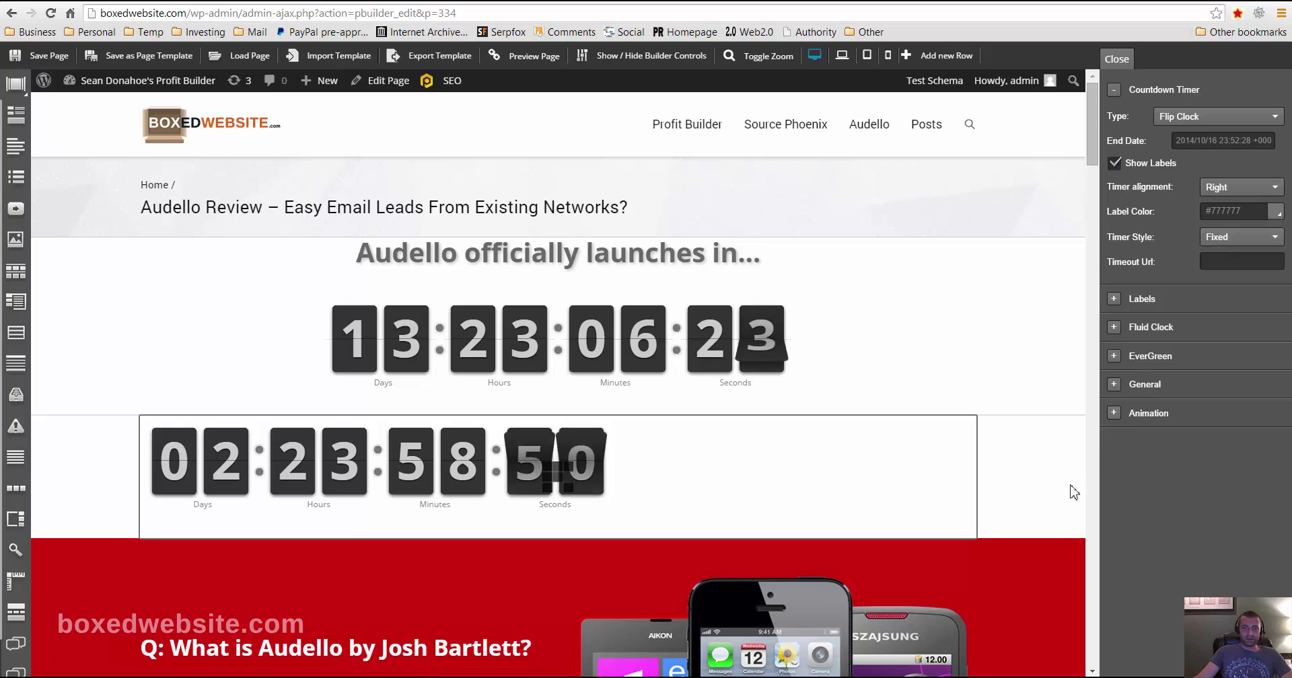
left_click(1231, 191)
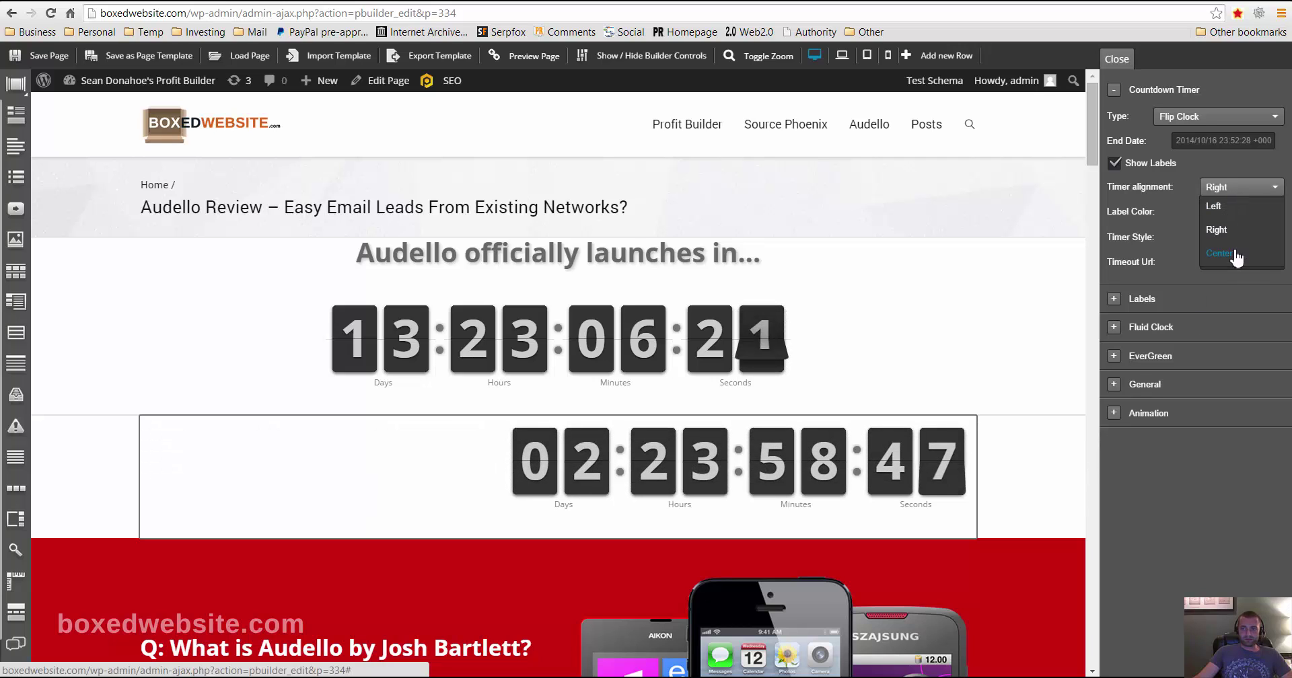
left_click(1230, 253)
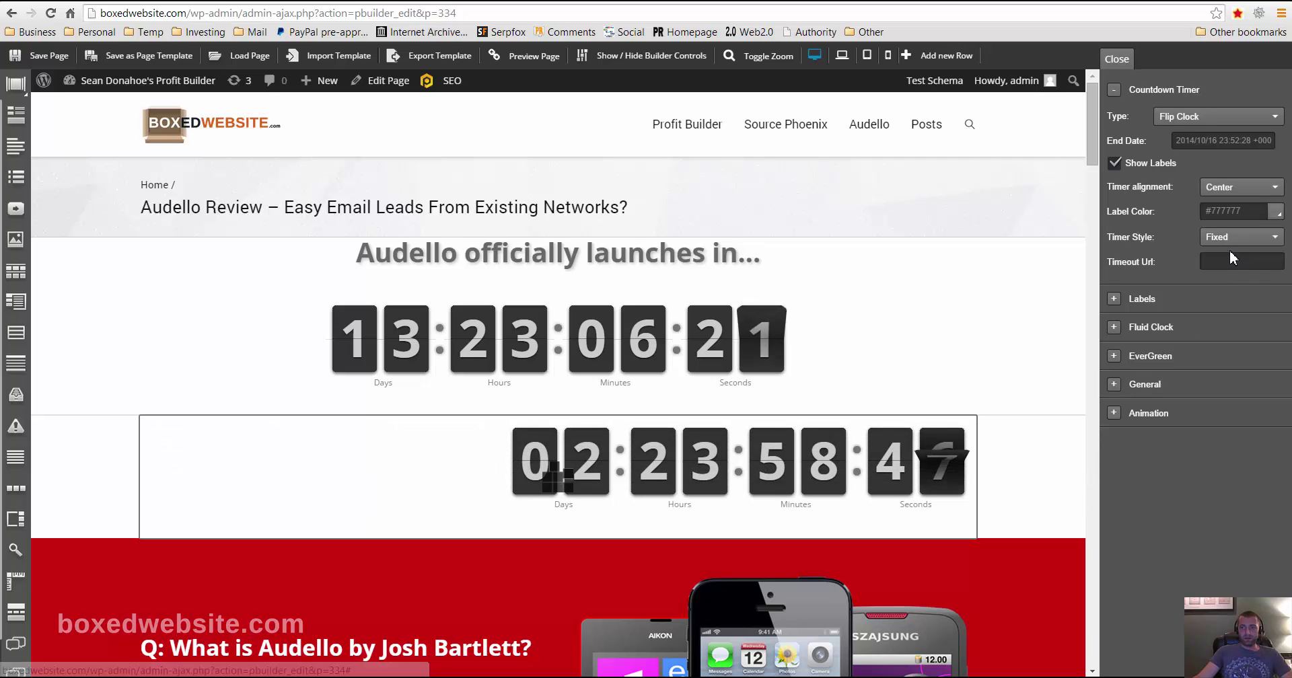
left_click(1180, 120)
left_click(1182, 156)
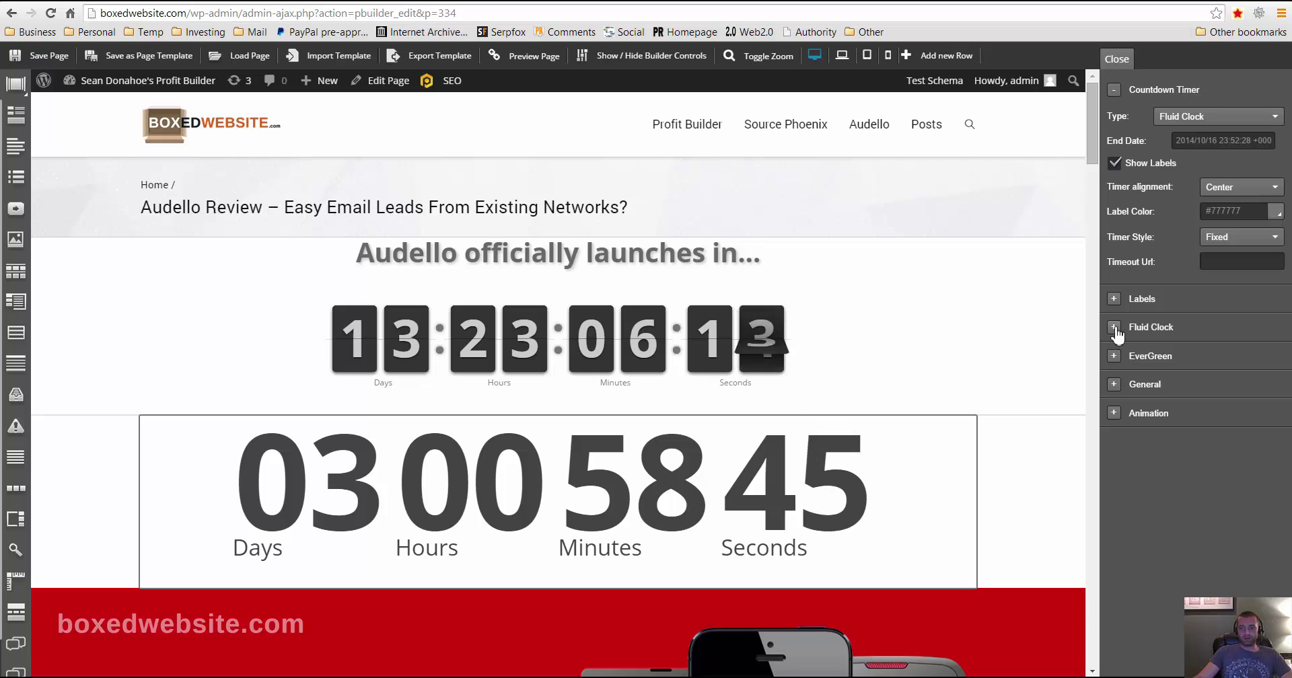
Step: Shrink the fluid clock's Digit Height and Digit Size using their sliders
left_click(1115, 328)
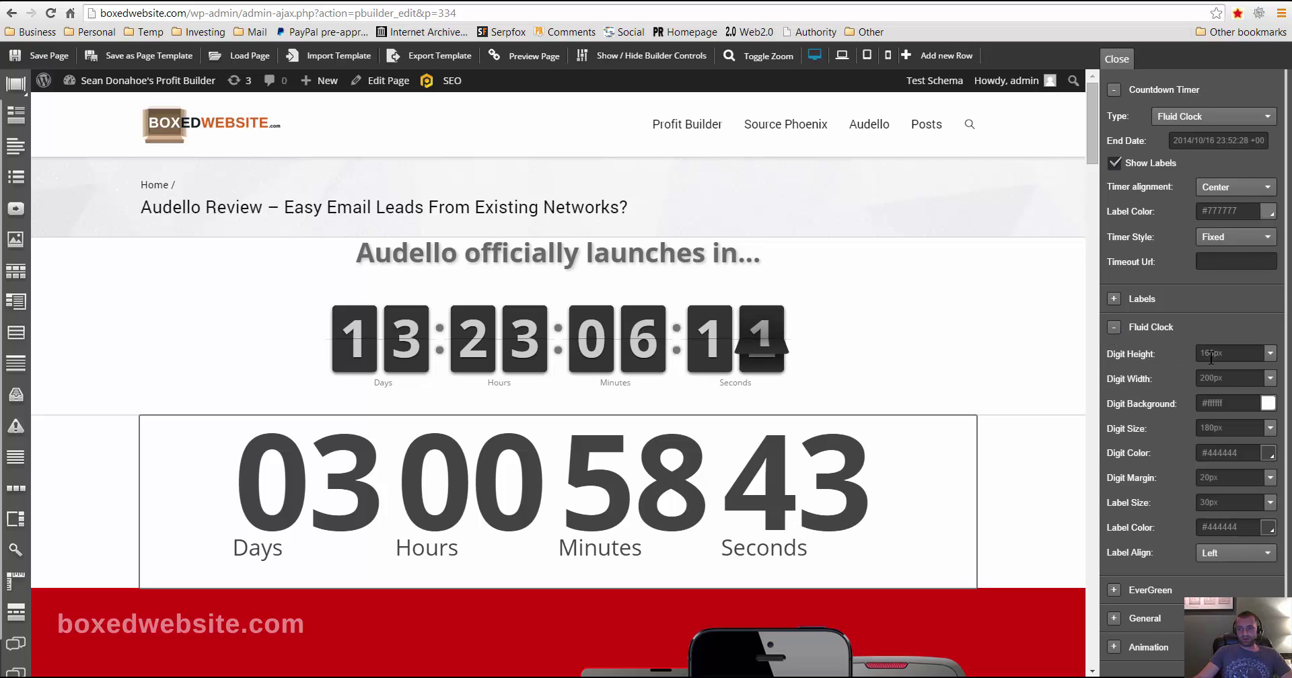
left_click(1271, 354)
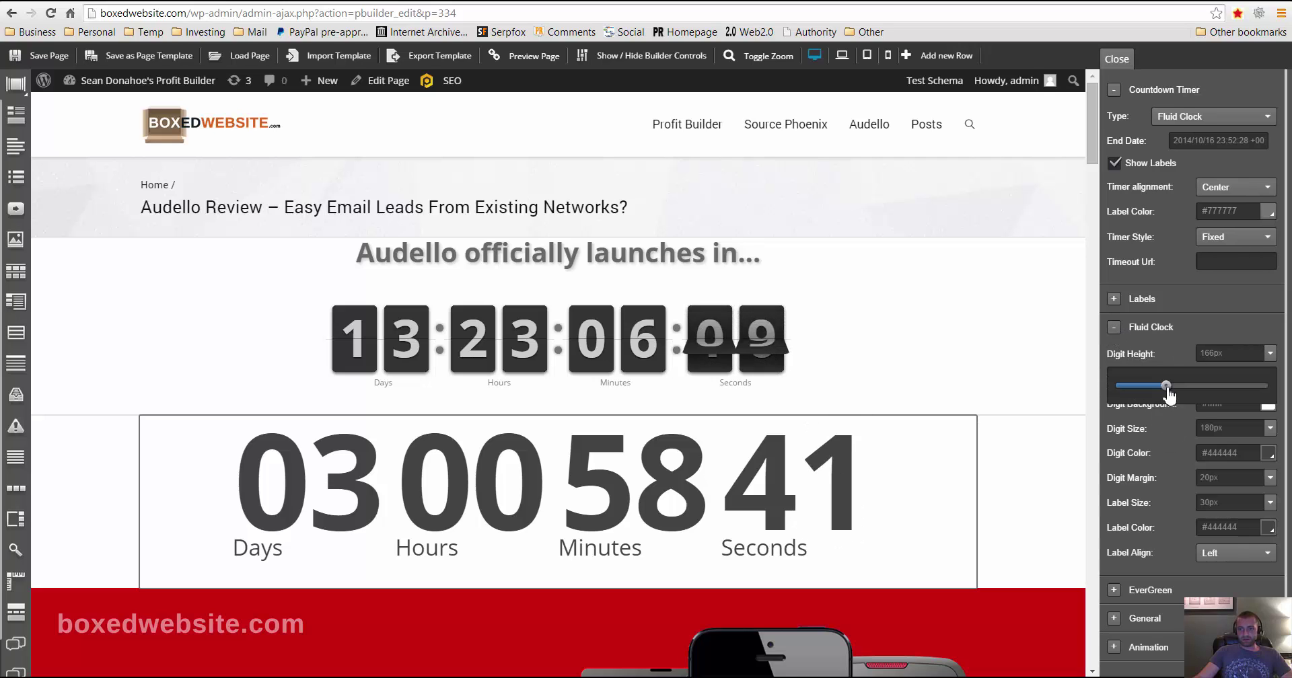
left_click_drag(1167, 390, 1147, 388)
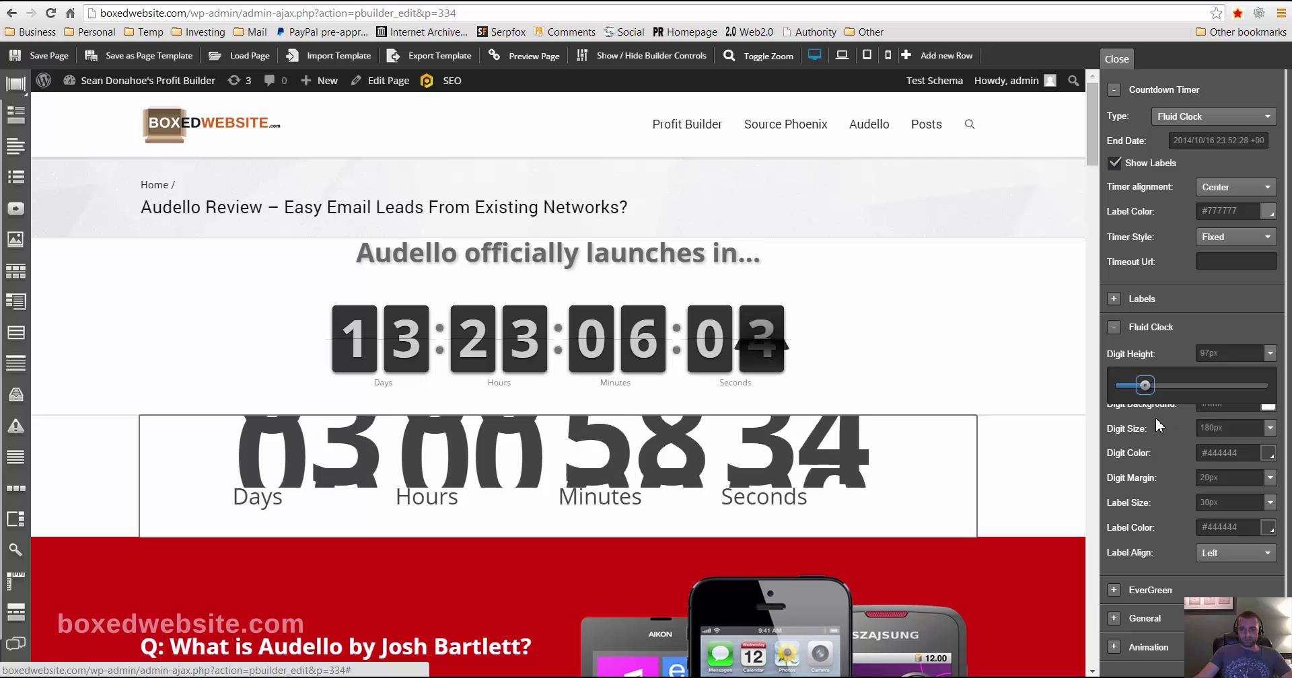
left_click(1205, 340)
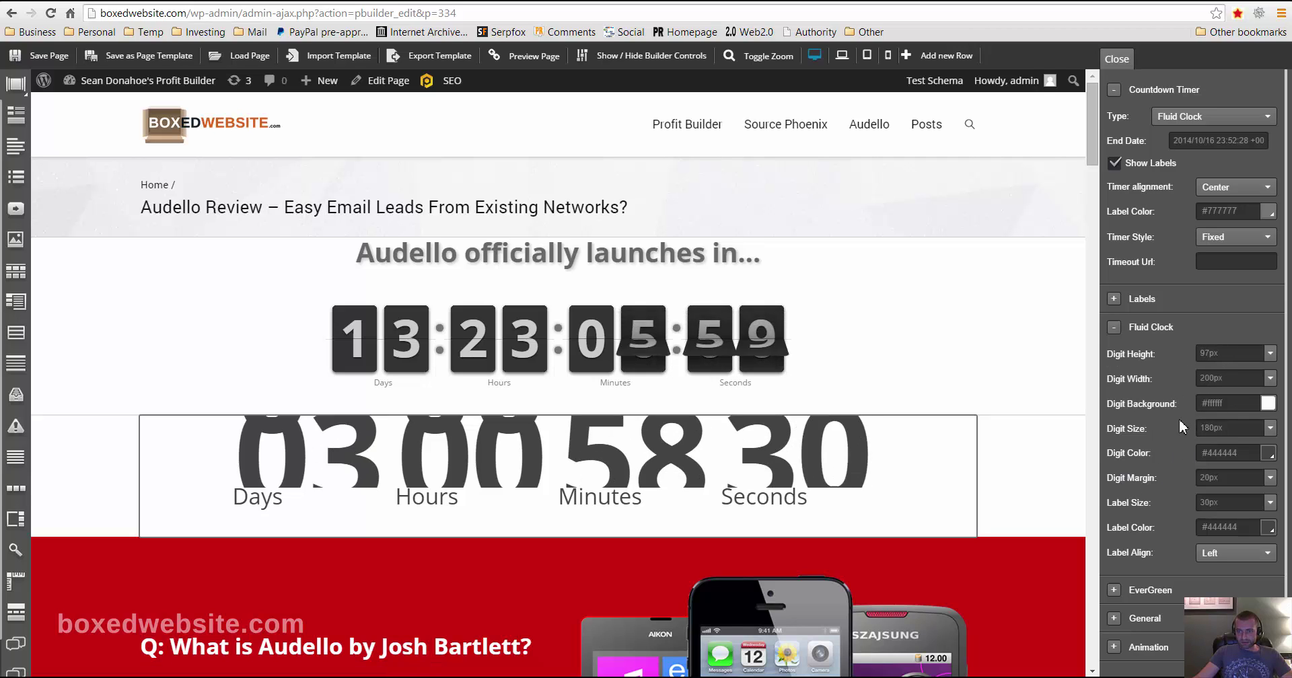
left_click(1270, 431)
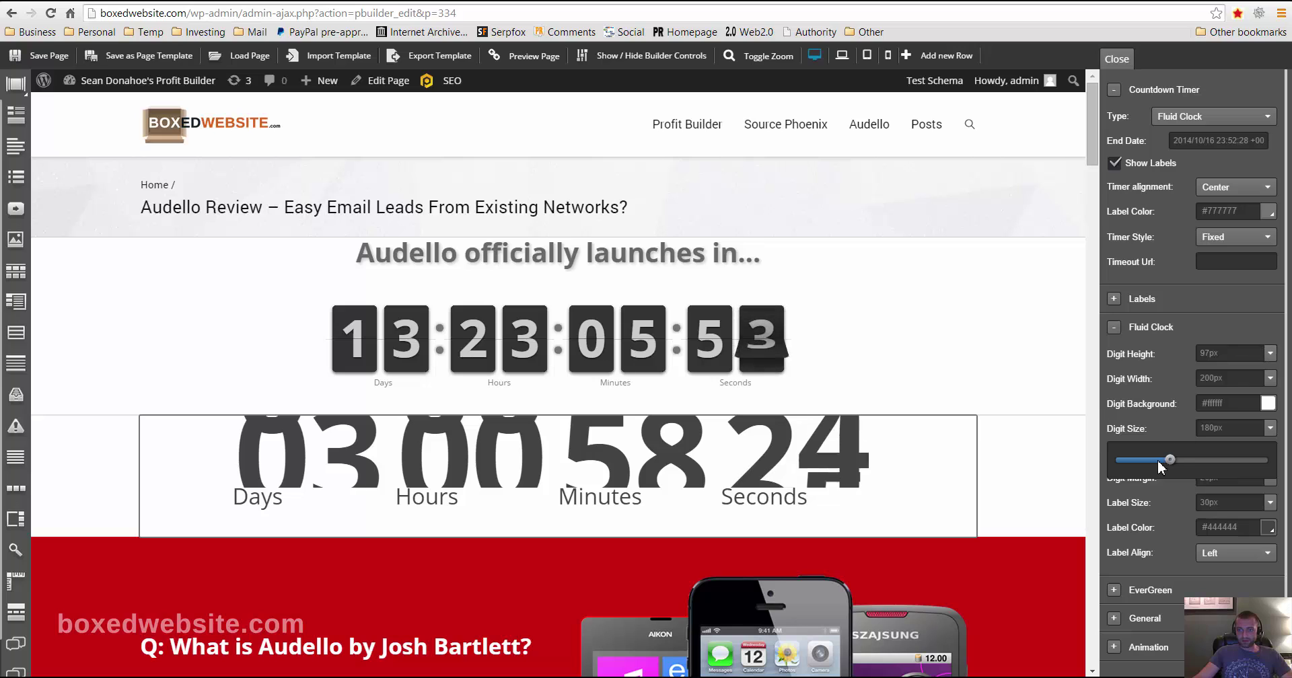
left_click_drag(1175, 461, 1146, 460)
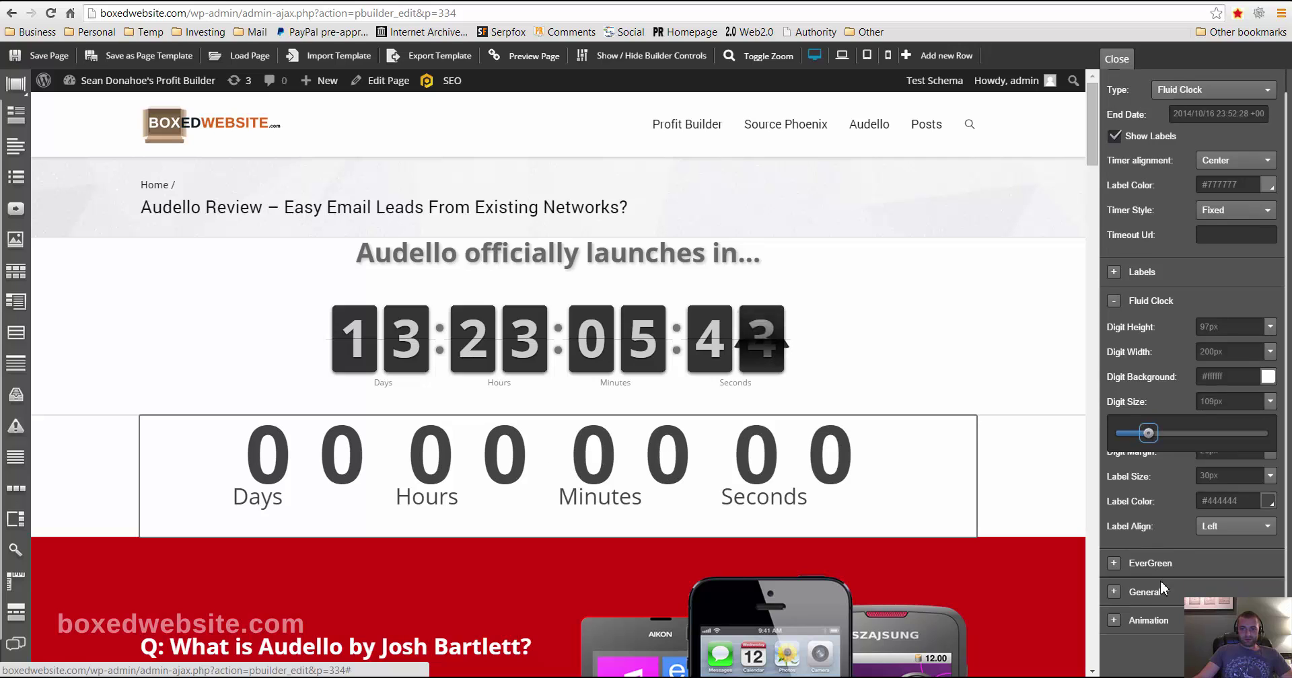
Step: Delete the duplicate countdown row, confirming with OK
scroll(1131, 565, "down", 3)
mouse_move(894, 424)
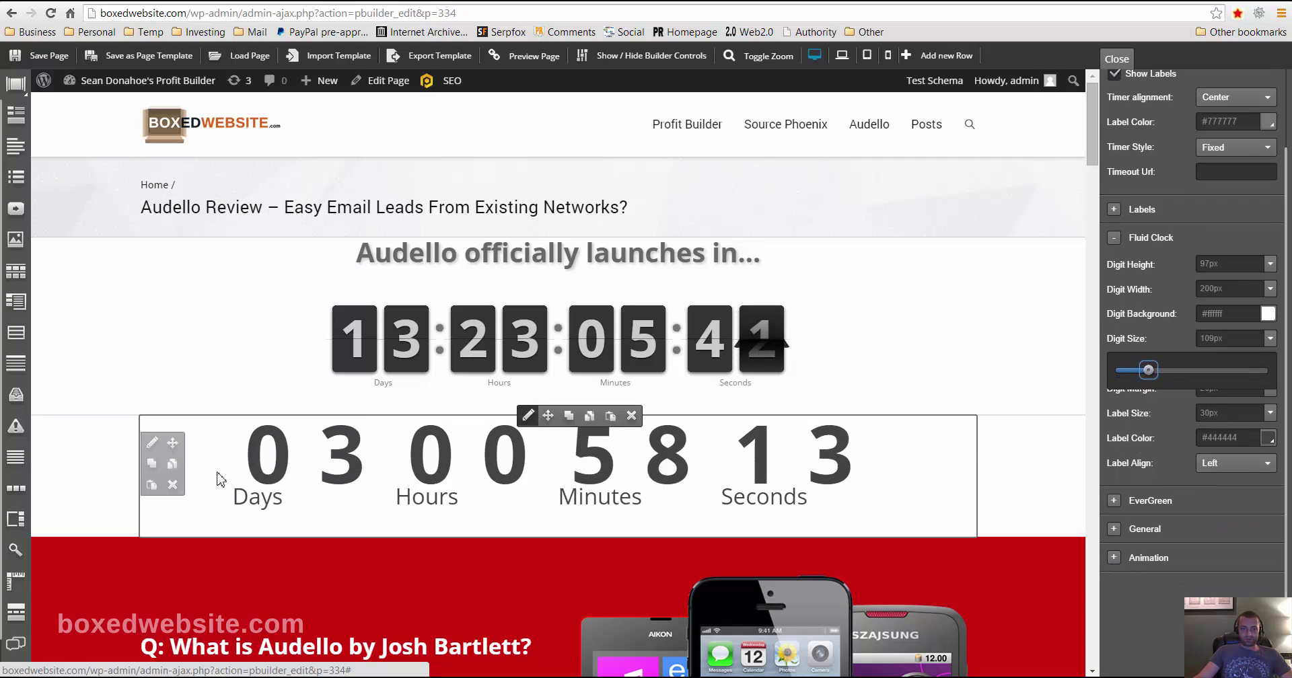
left_click(173, 485)
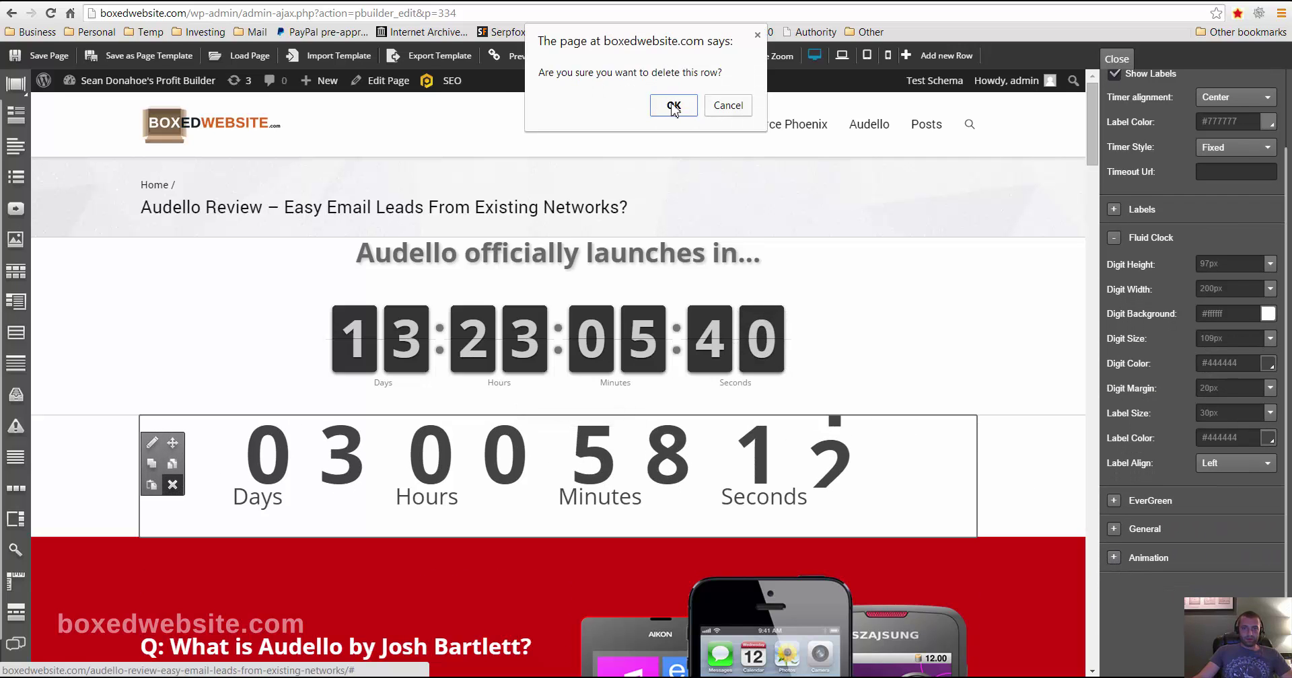
left_click(674, 105)
scroll(465, 451, "down", 2)
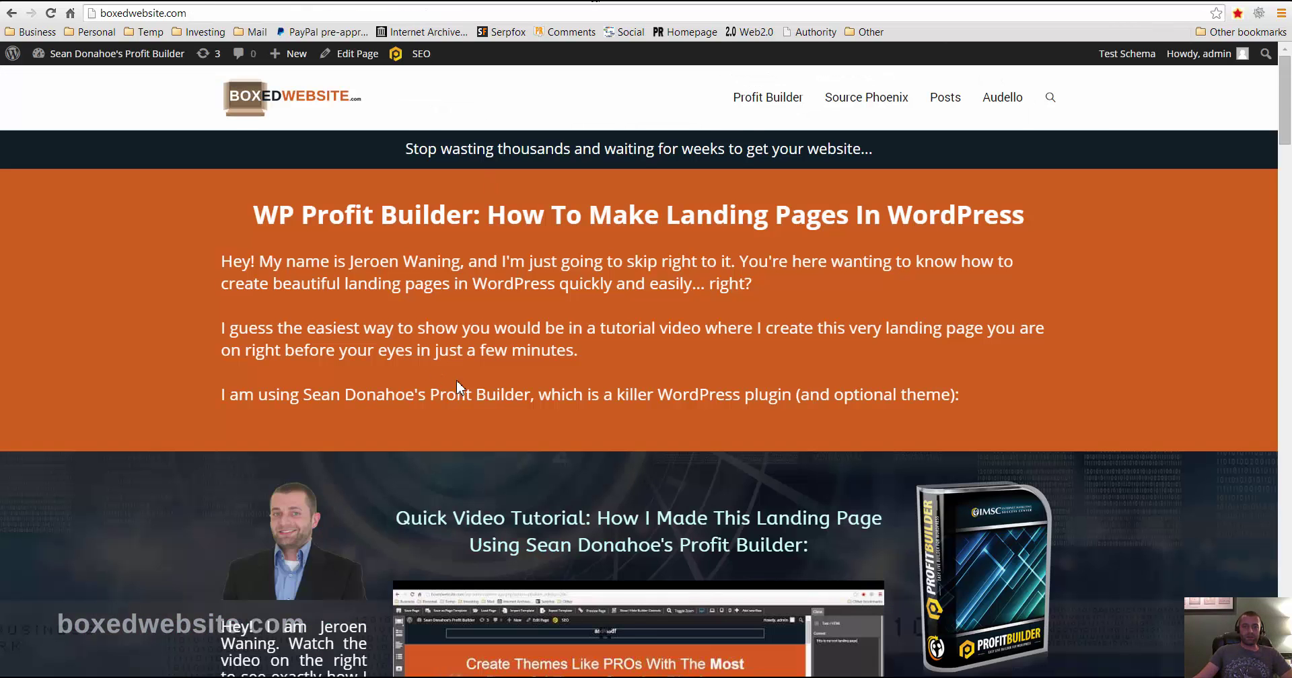
scroll(458, 388, "down", 5)
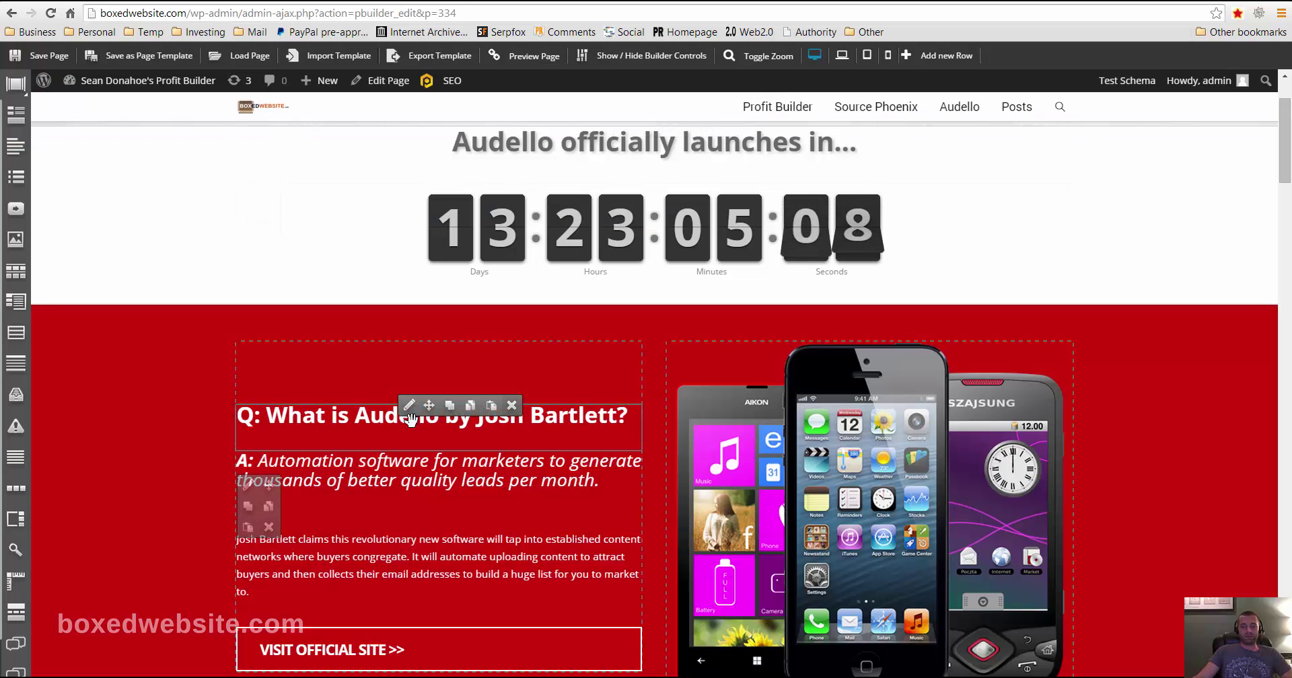
Step: Edit the VISIT OFFICIAL SITE >> button and scroll its settings down to Animation
scroll(377, 371, "down", 3)
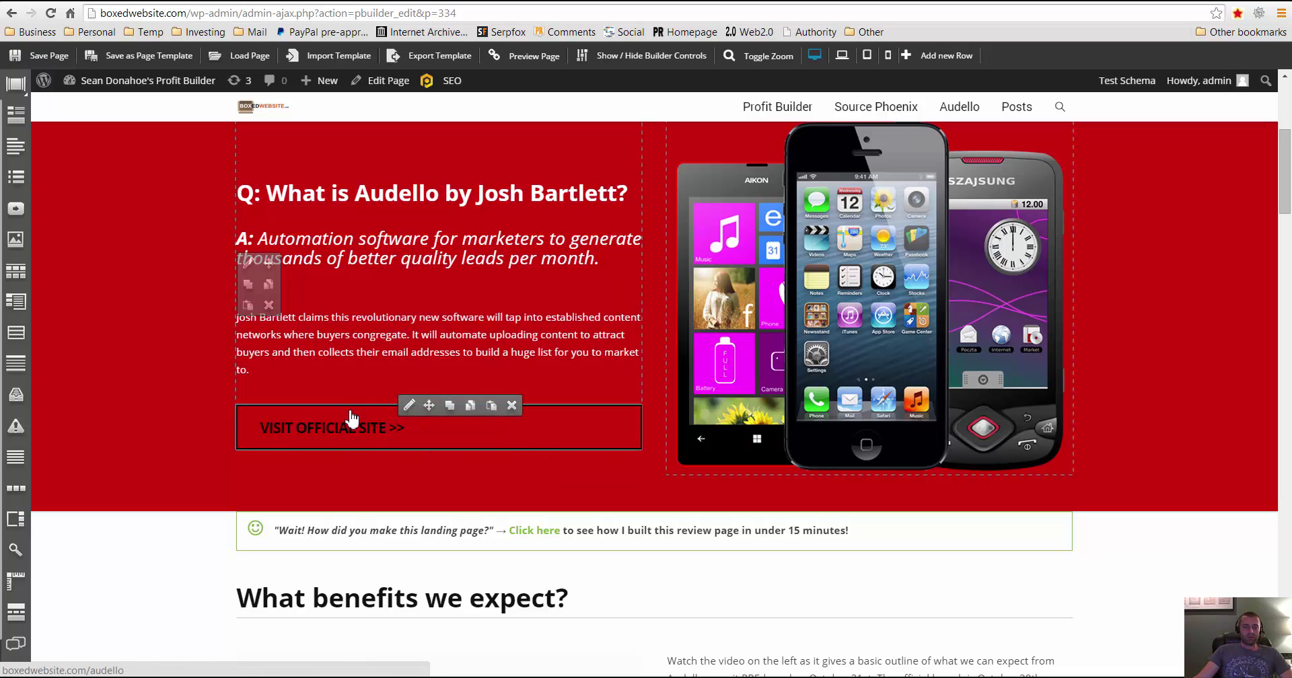
left_click(408, 406)
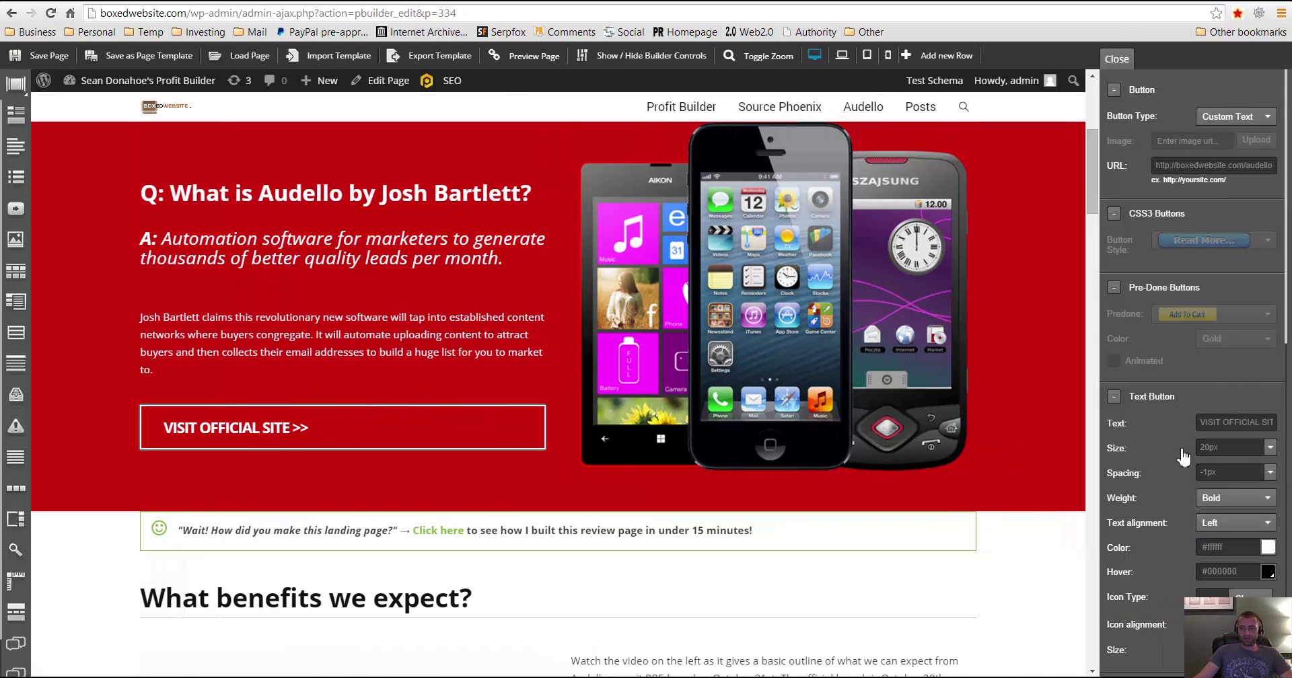
scroll(1183, 458, "down", 5)
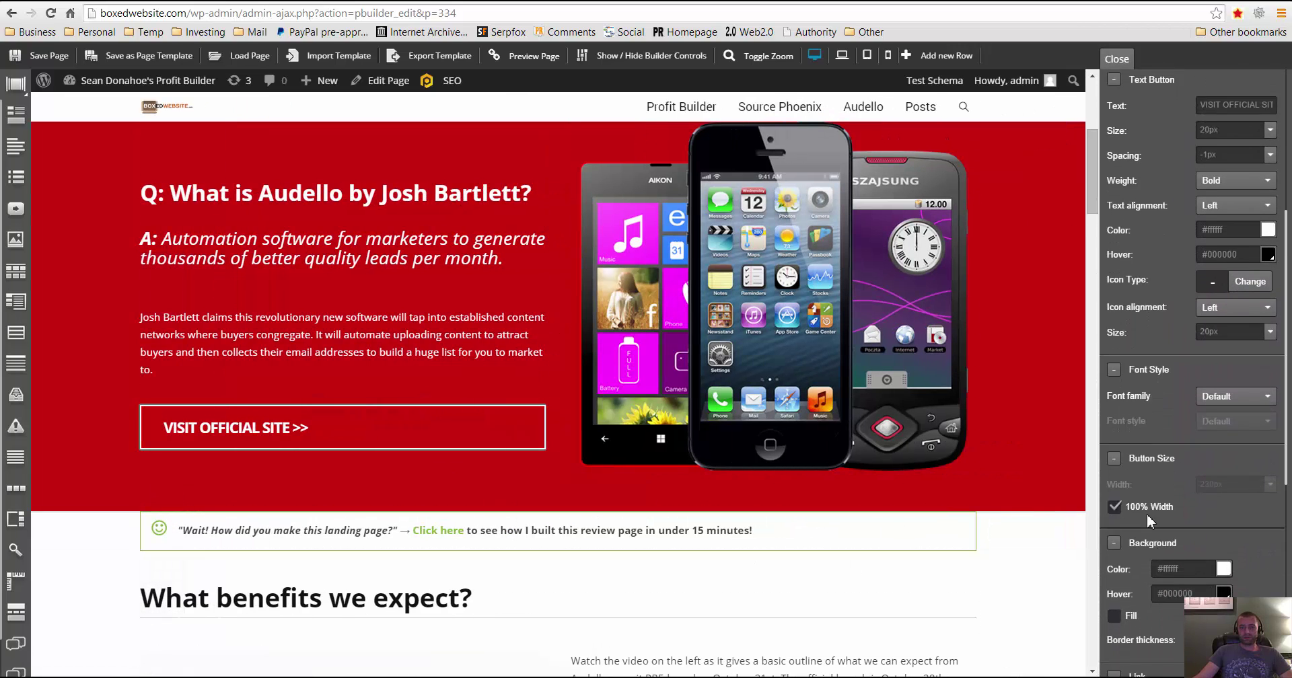
scroll(1183, 195, "up", 4)
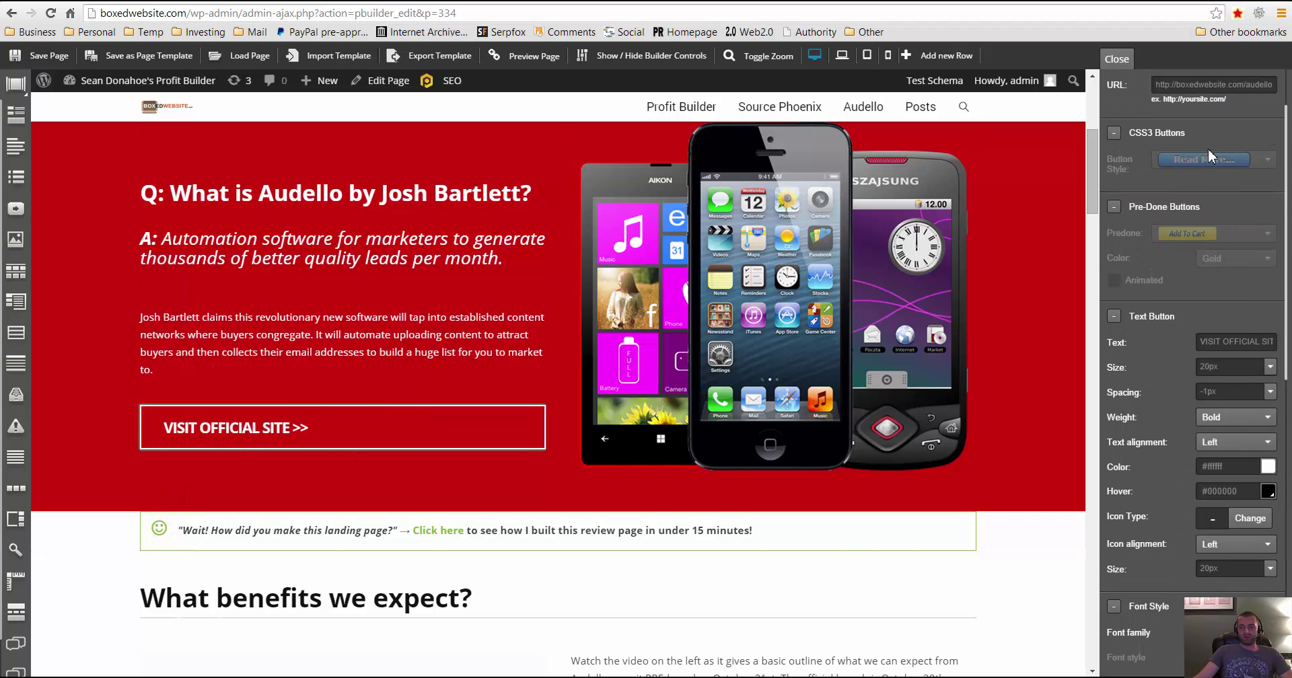
scroll(1161, 435, "down", 5)
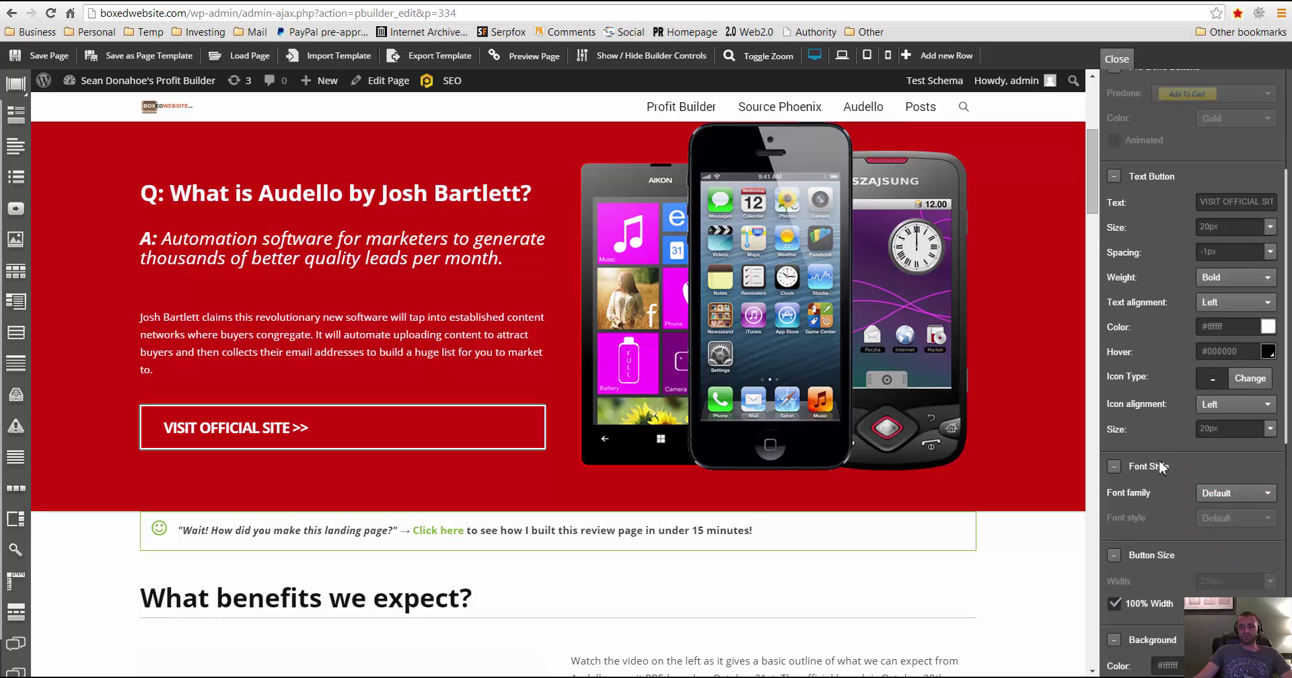
scroll(1192, 531, "down", 4)
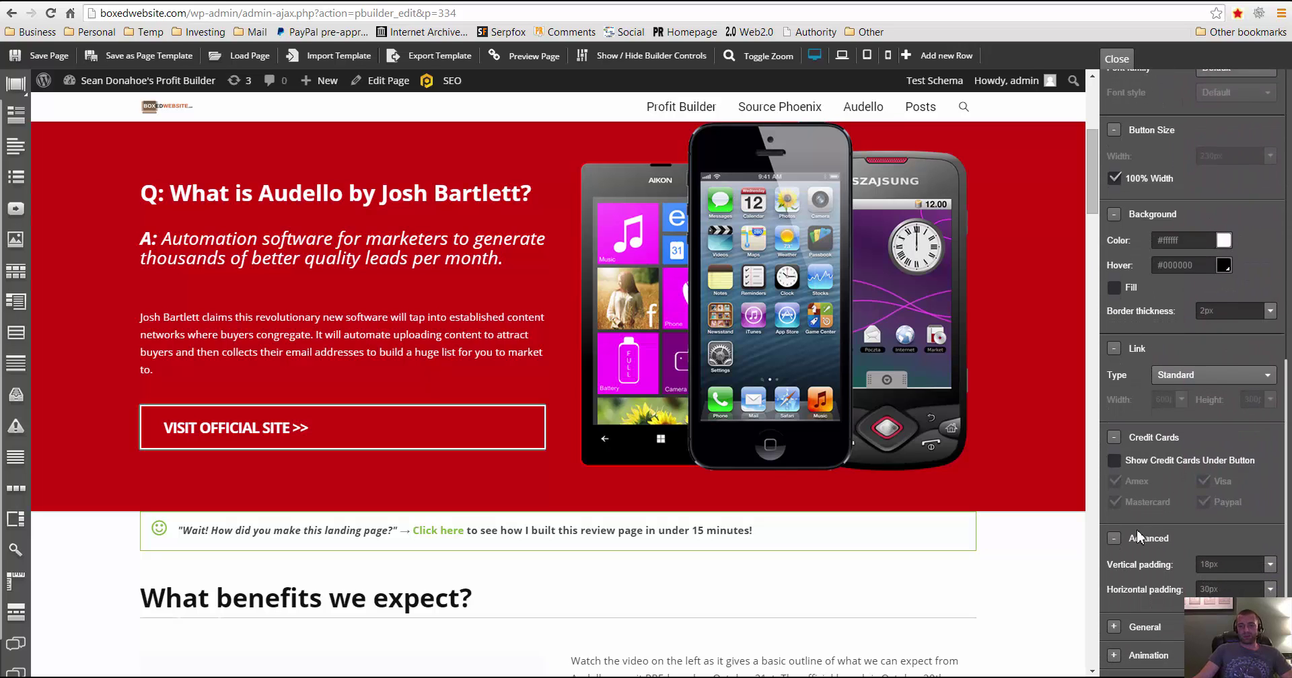
scroll(1151, 518, "down", 2)
scroll(1148, 524, "down", 1)
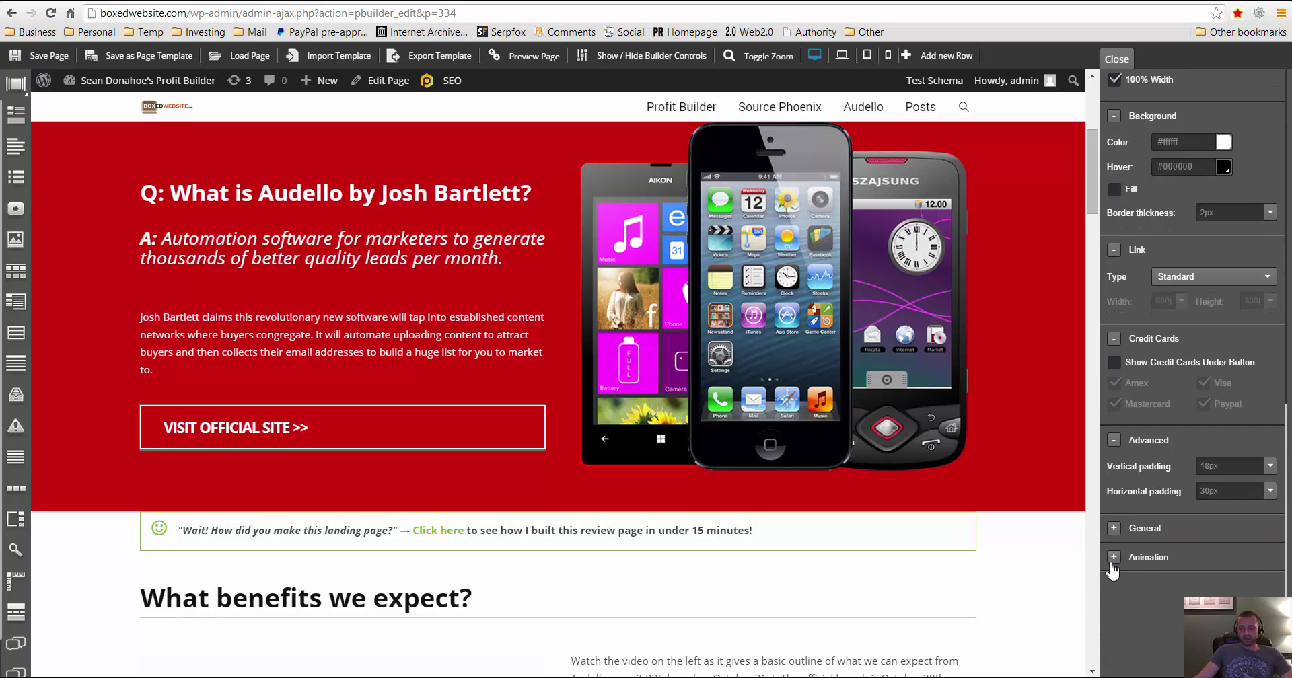
Step: Expand the button's Animation options and try Fade in from left, then Lightning speed
left_click(1115, 562)
left_click(1175, 587)
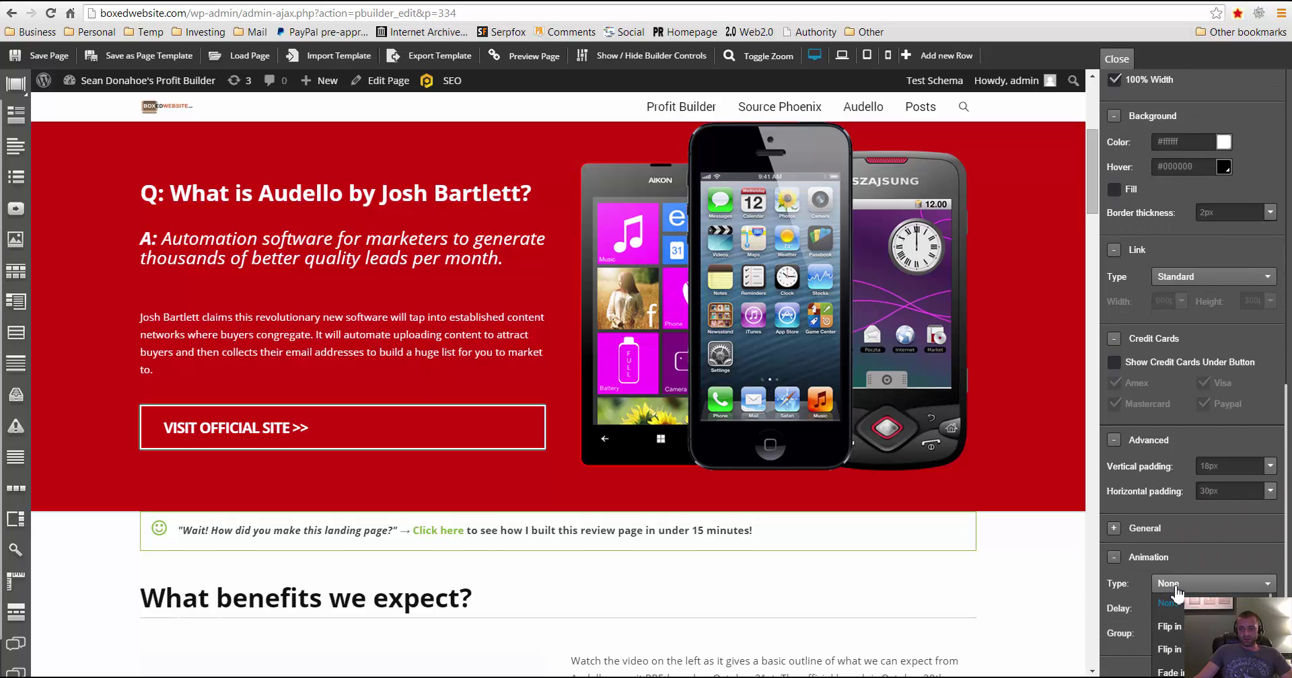
scroll(1171, 629, "down", 3)
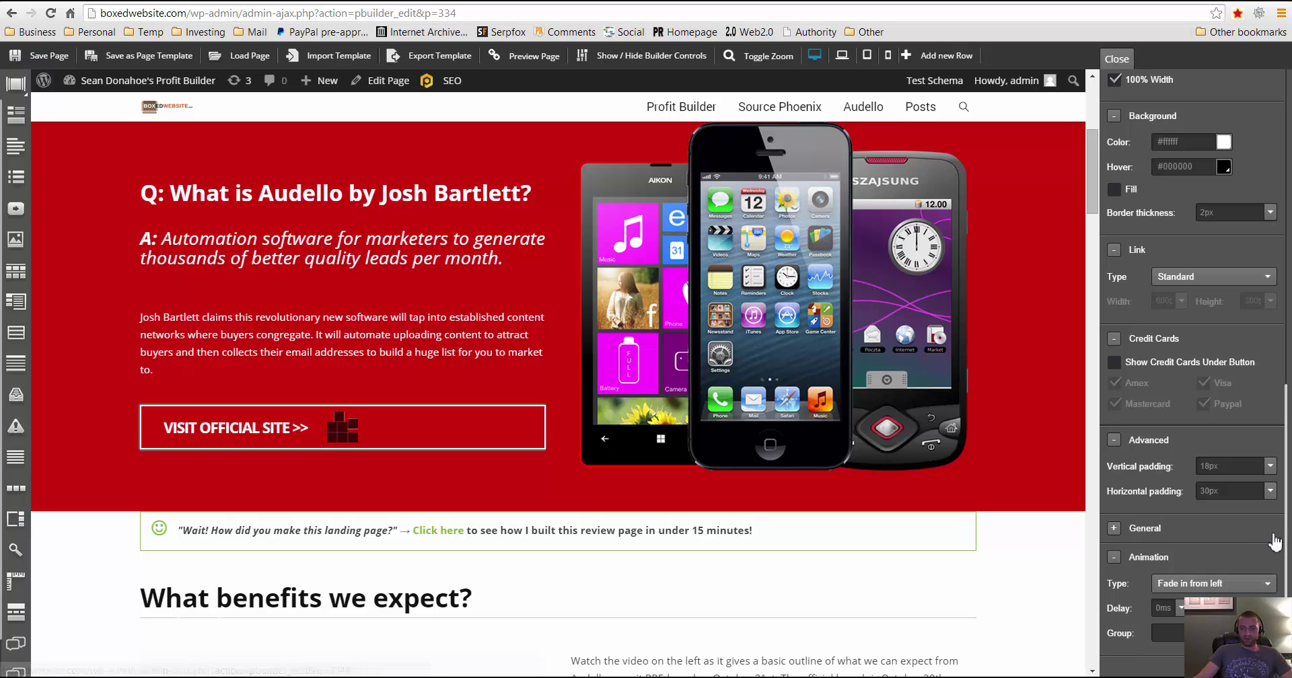
left_click(1168, 633)
scroll(1211, 539, "down", 2)
scroll(1238, 501, "down", 1)
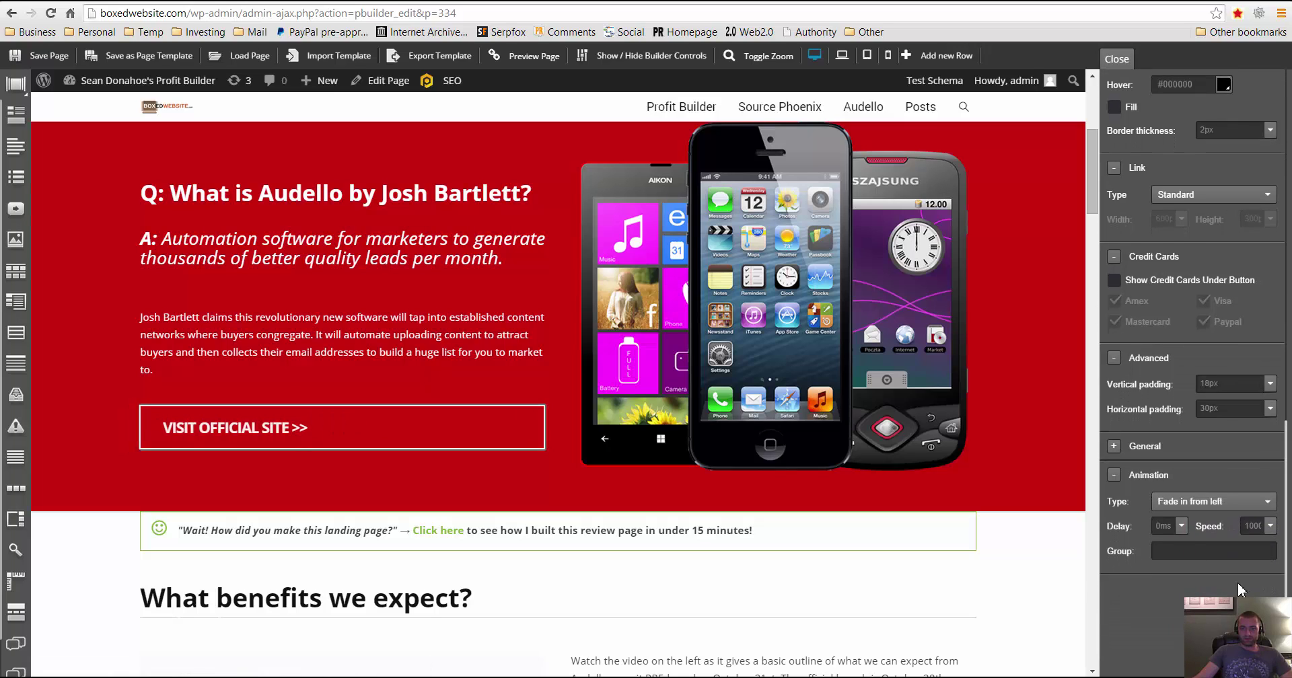
left_click(1238, 499)
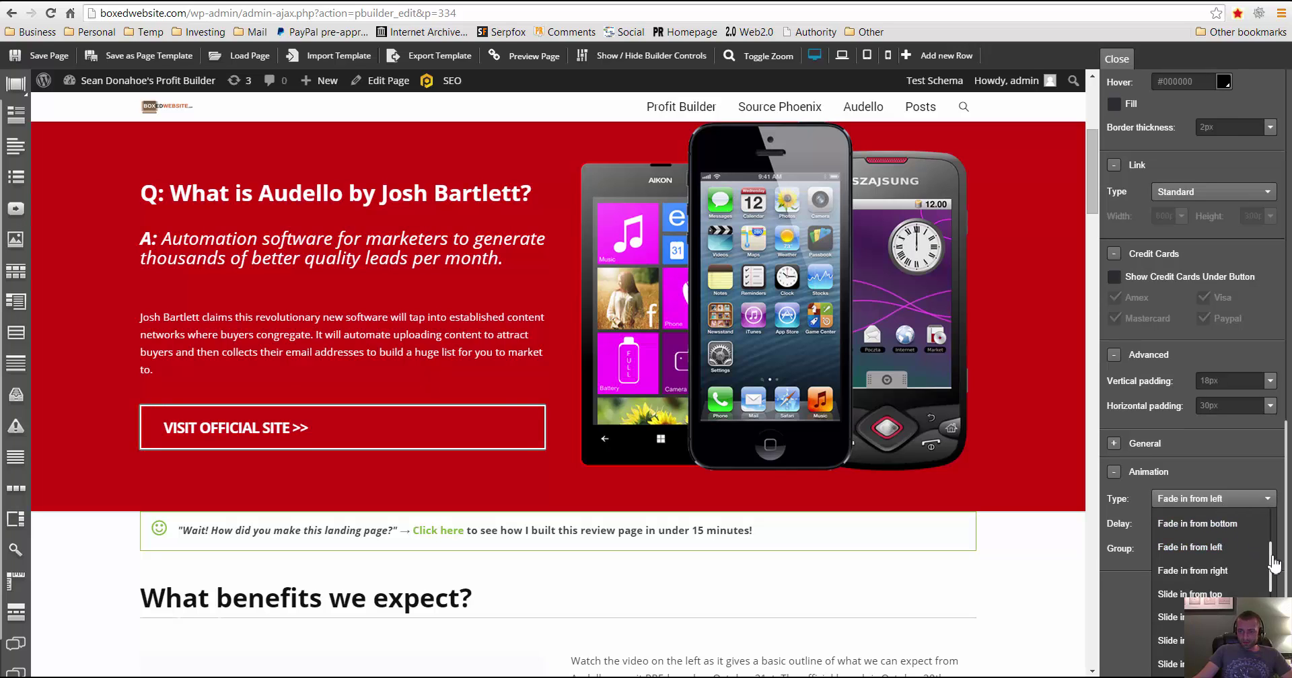
scroll(1265, 565, "down", 3)
scroll(1211, 579, "down", 2)
left_click(1172, 639)
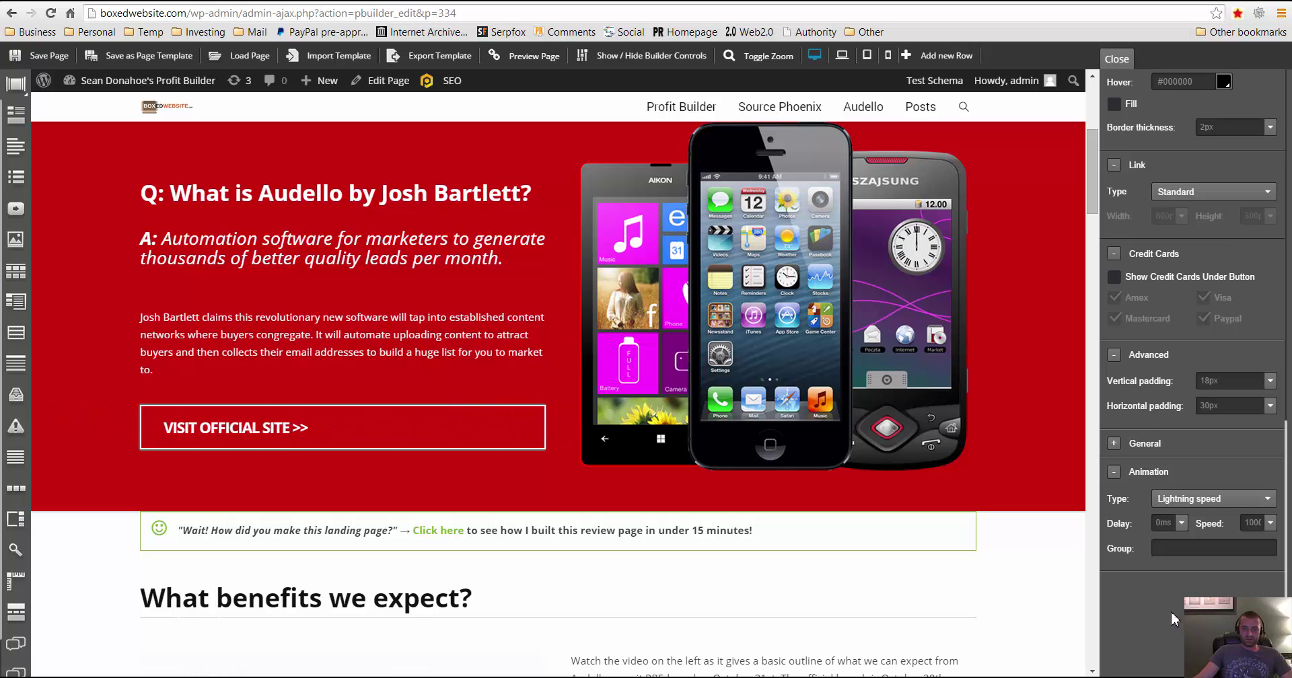
Step: Try Roll in and Rotate in from bottom-left, then set the animation to Flip in Y
left_click(1188, 499)
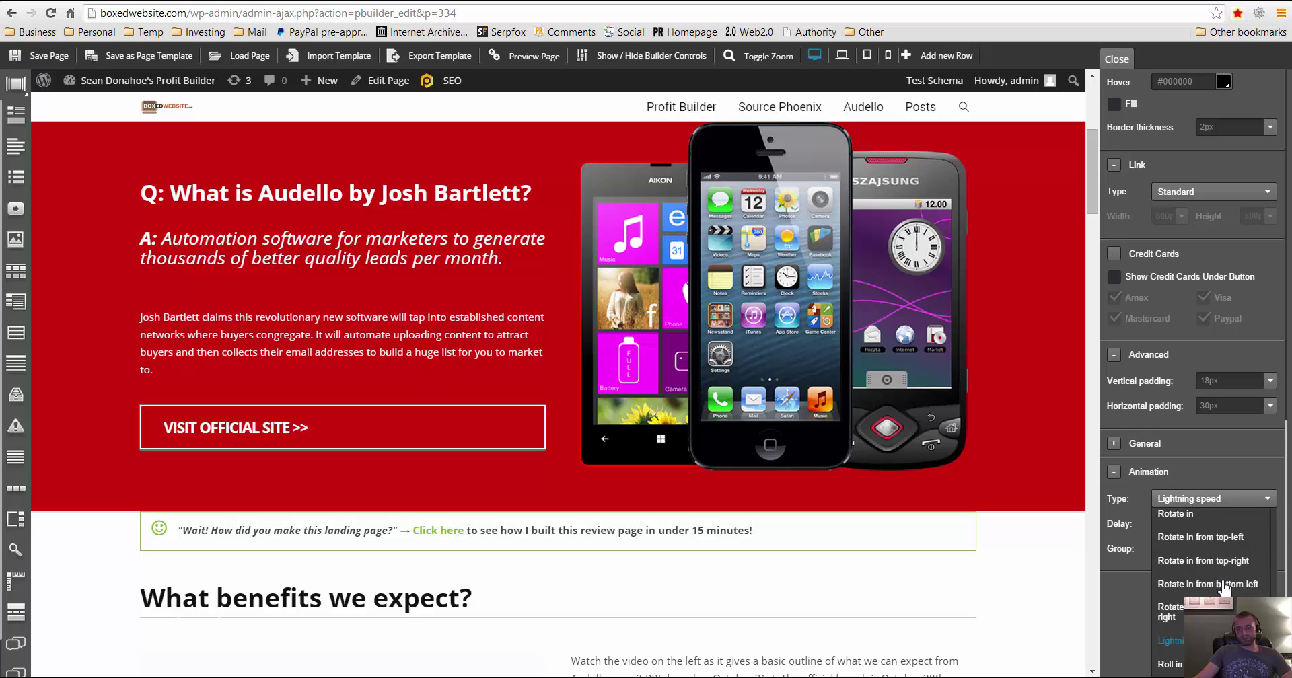
left_click(1170, 664)
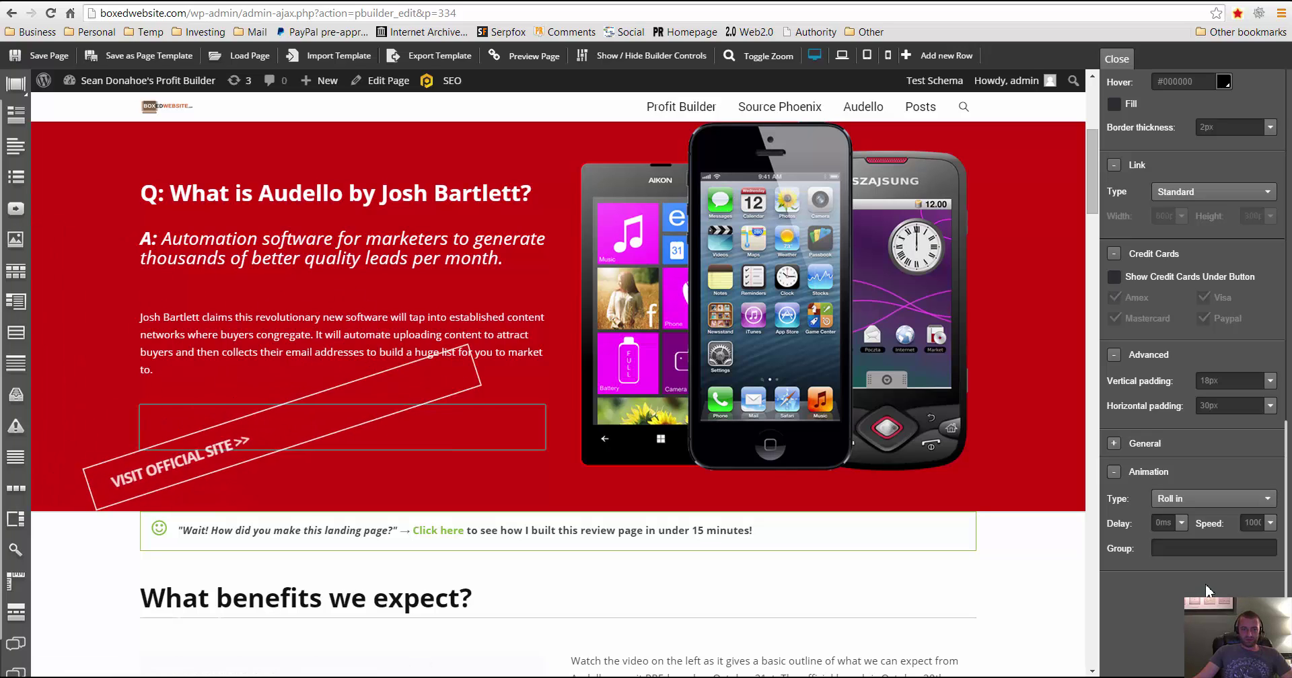
left_click(1245, 501)
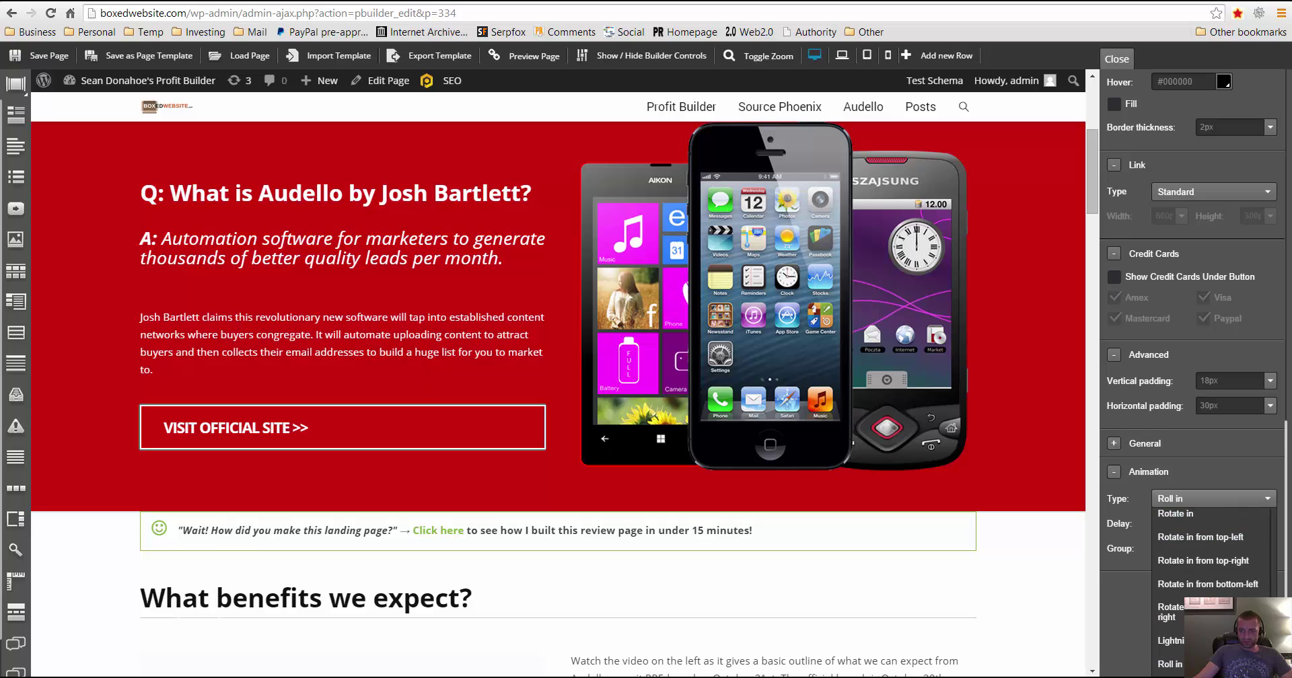
left_click(1241, 584)
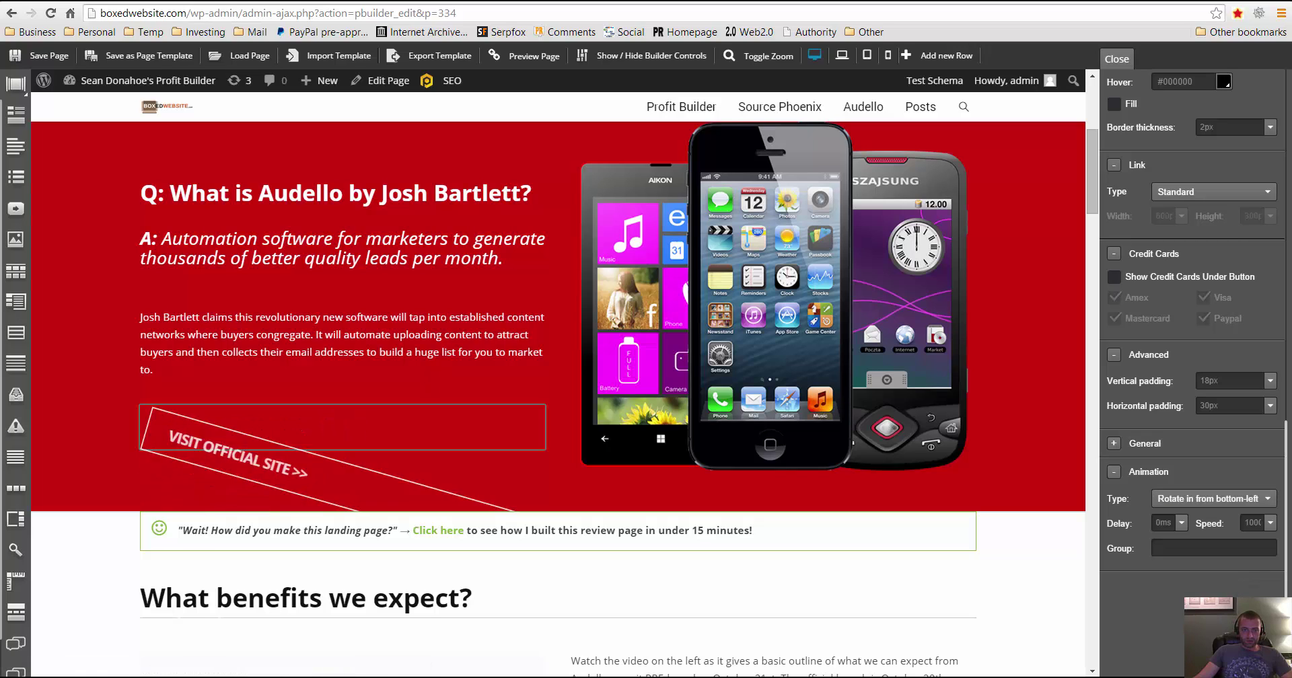
left_click(1269, 500)
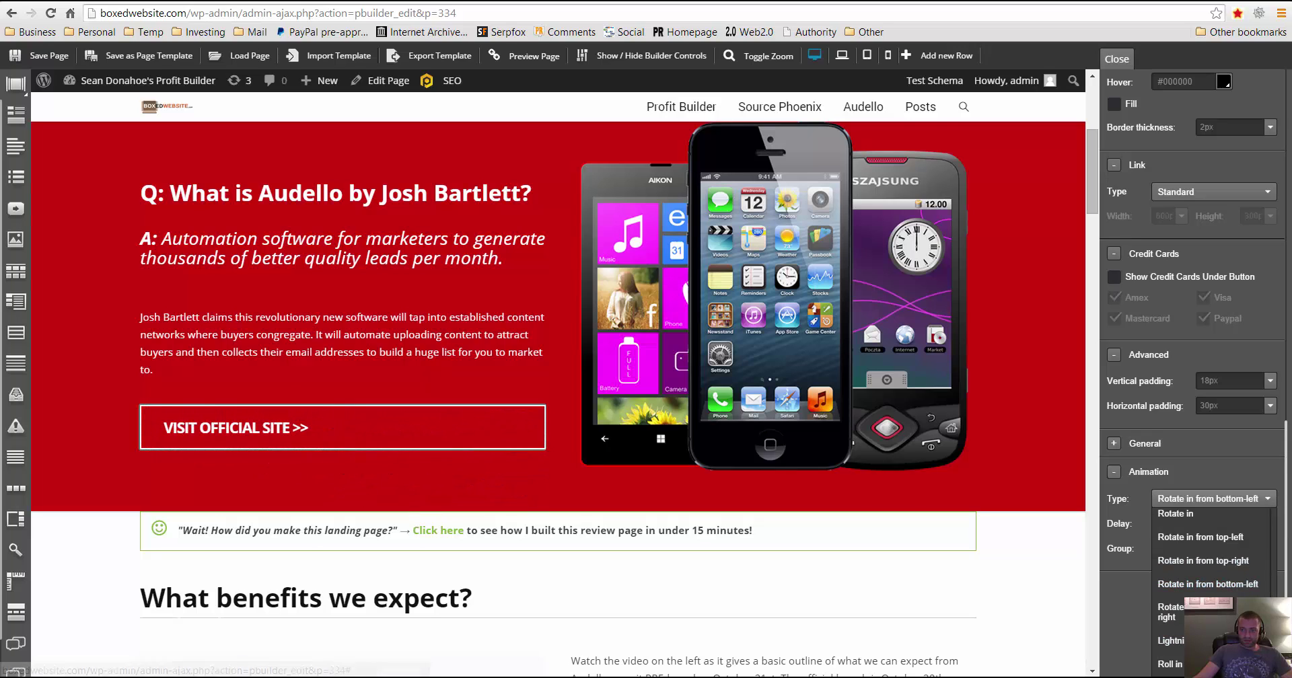
scroll(1279, 551, "up", 6)
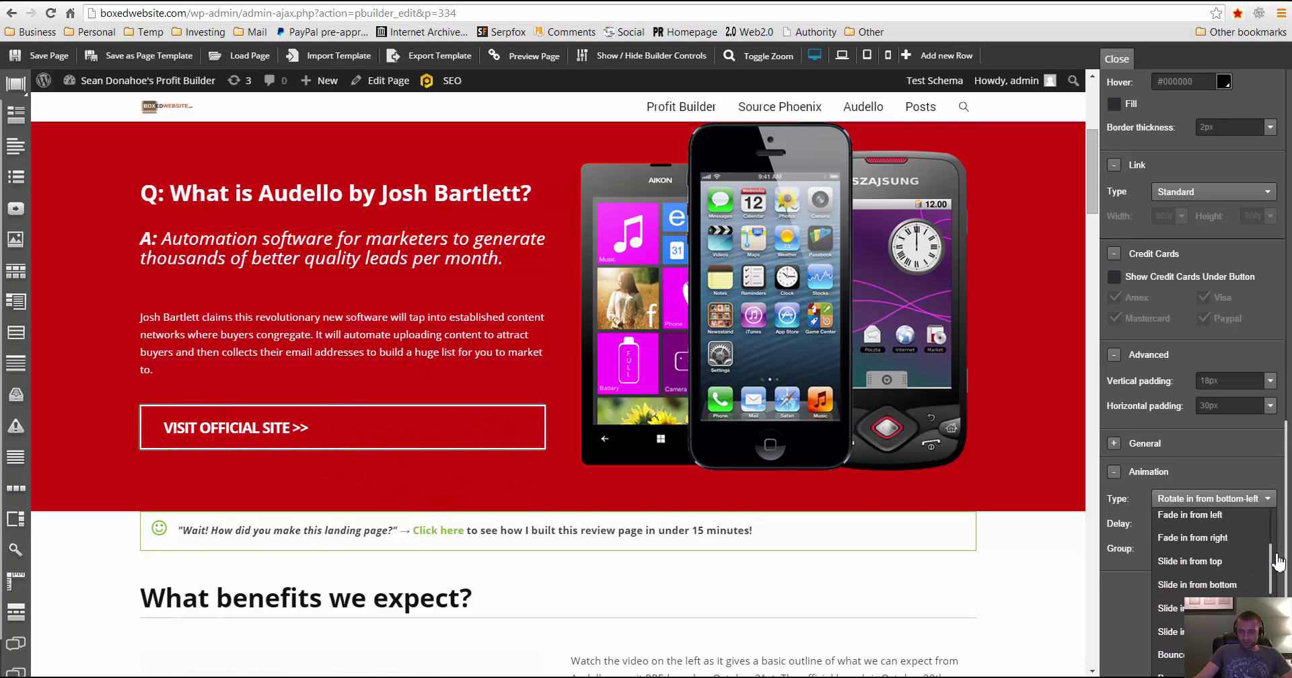
scroll(1279, 551, "up", 3)
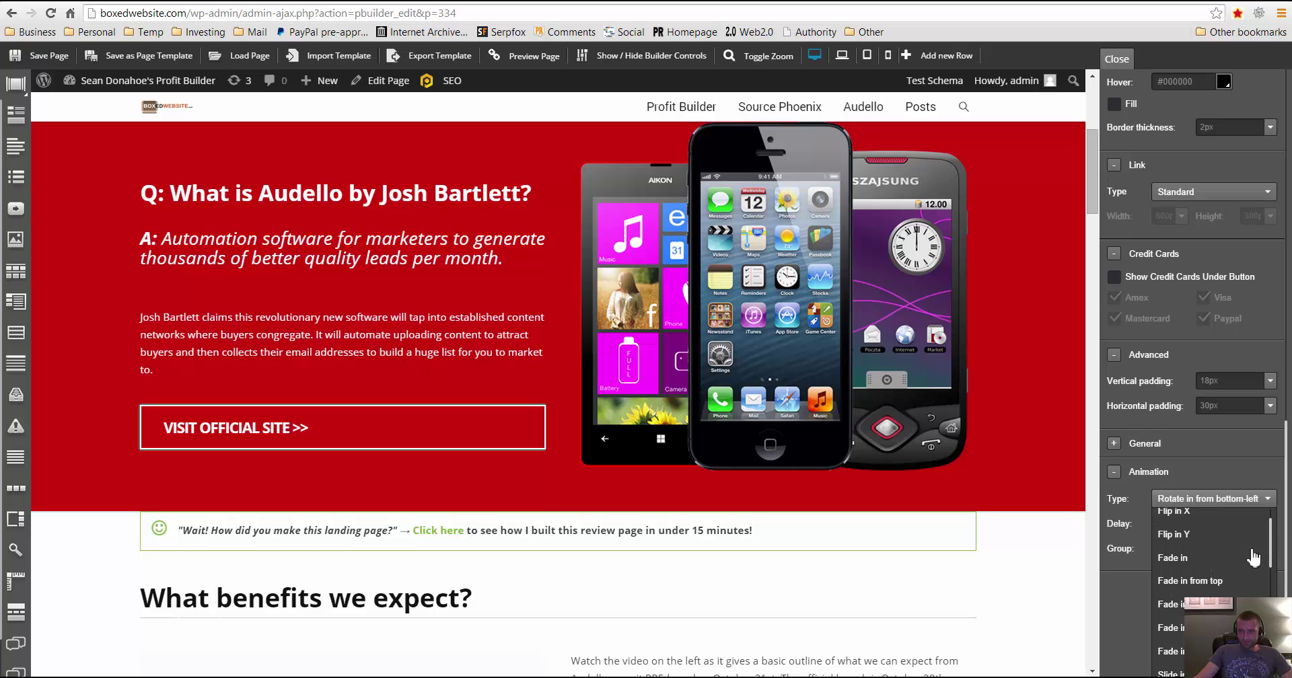
left_click(1201, 542)
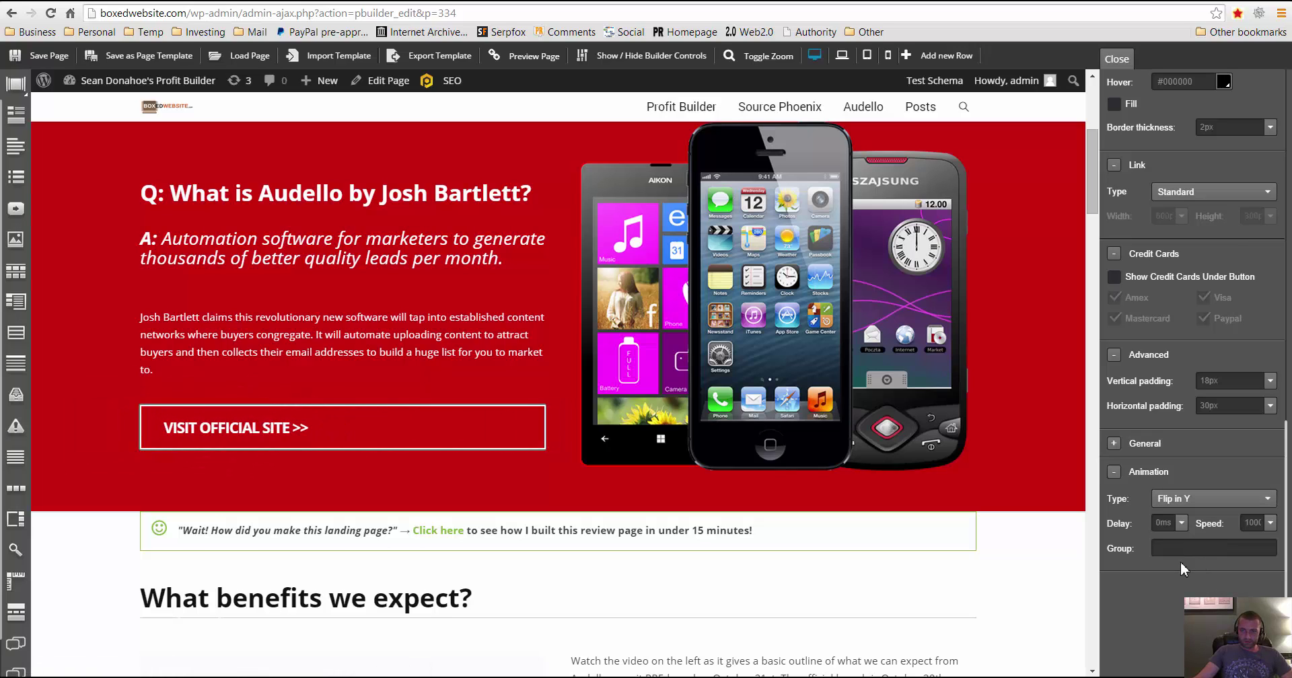
left_click(1223, 513)
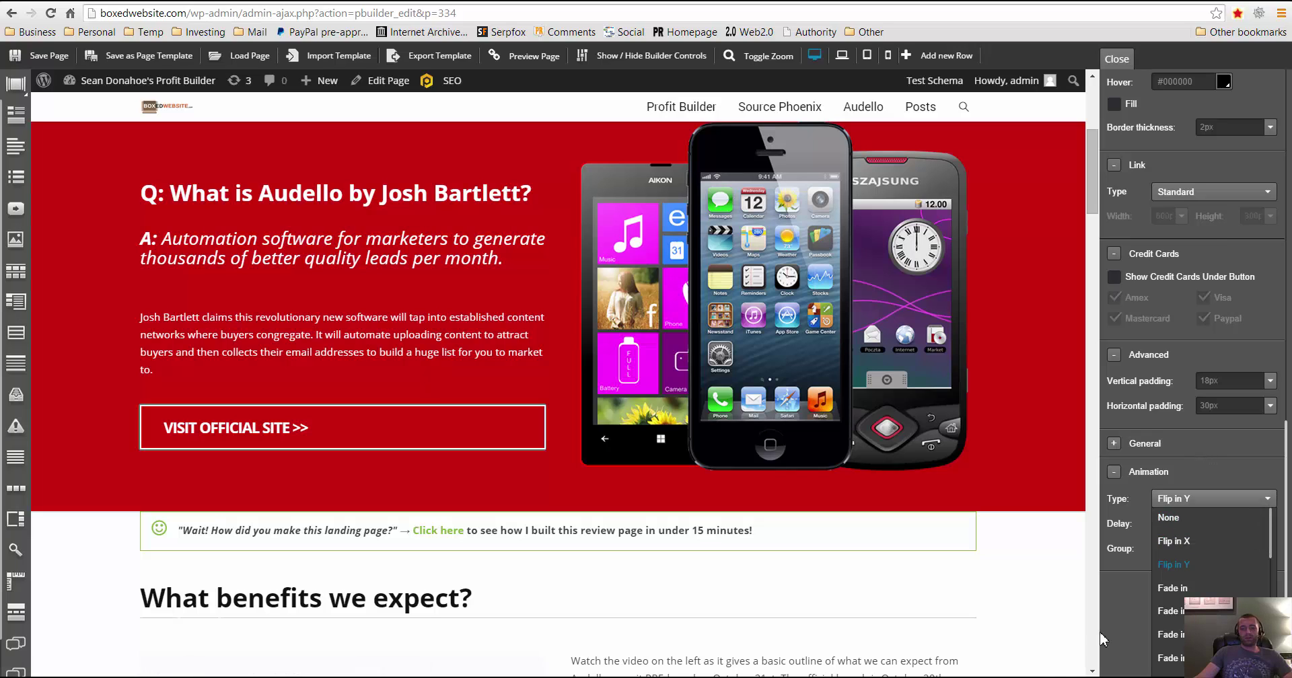
left_click(1052, 583)
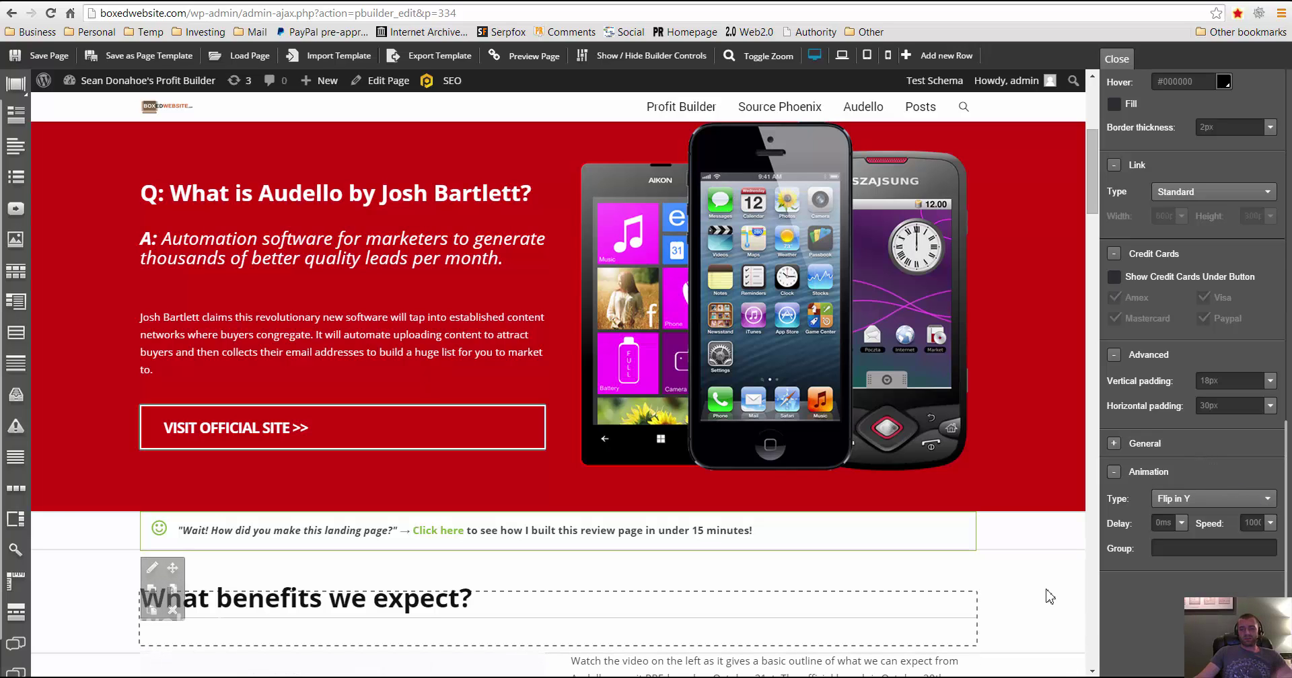